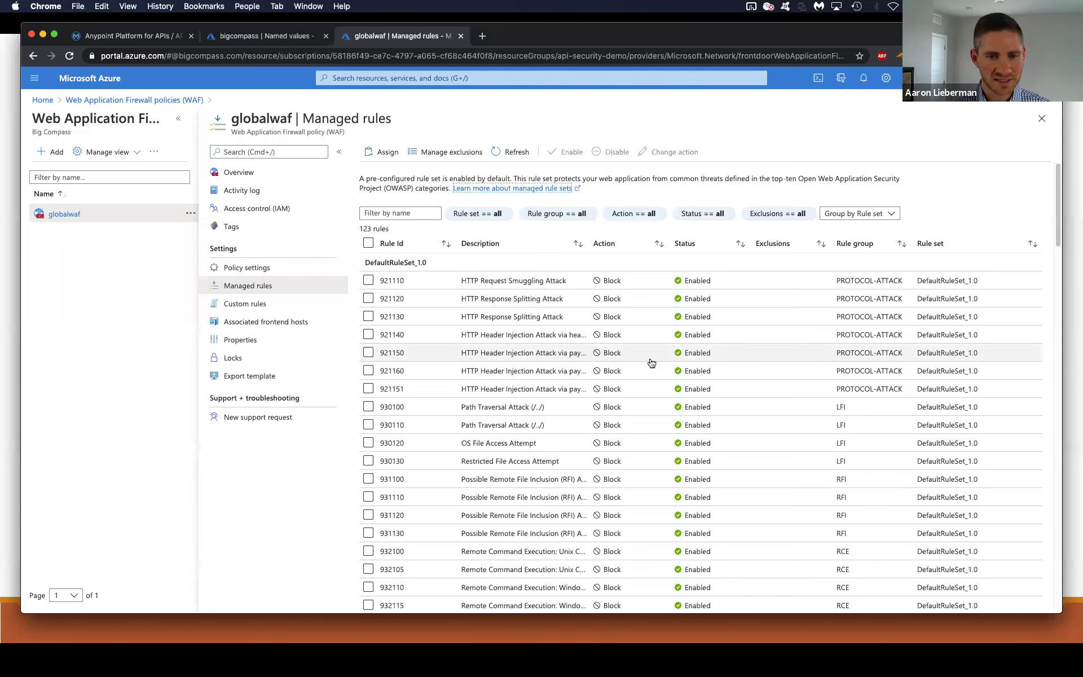
# Look through the managed rules of the globalwaf firewall policy.
pyautogui.scroll(-3, 652, 363)
pyautogui.scroll(-12, 648, 389)
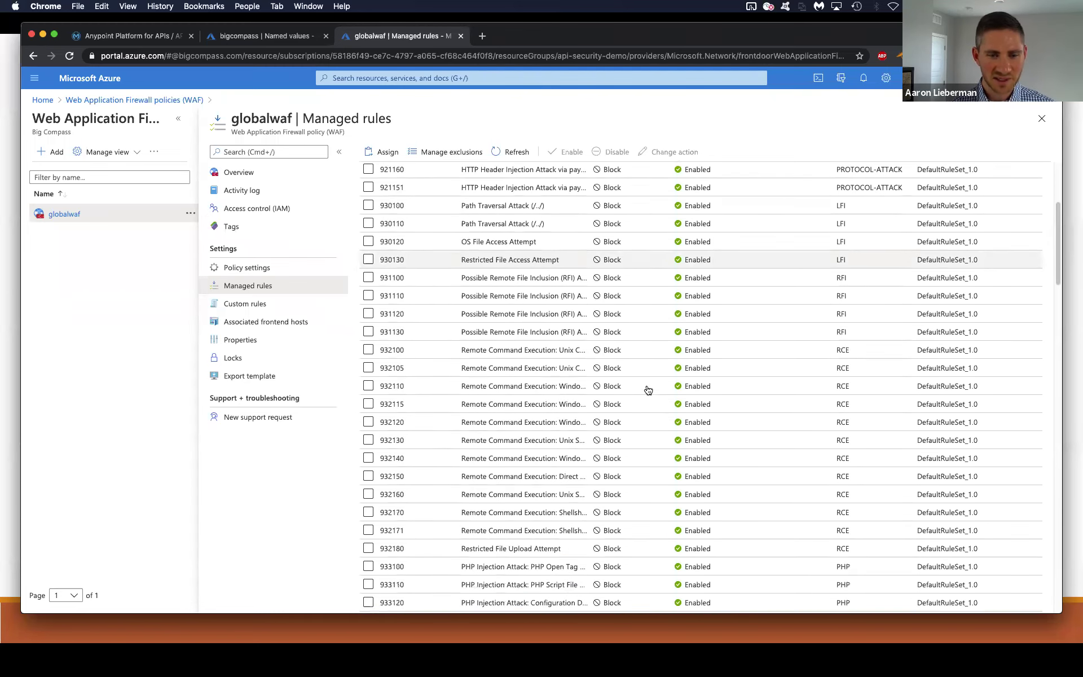
pyautogui.scroll(-10, 610, 477)
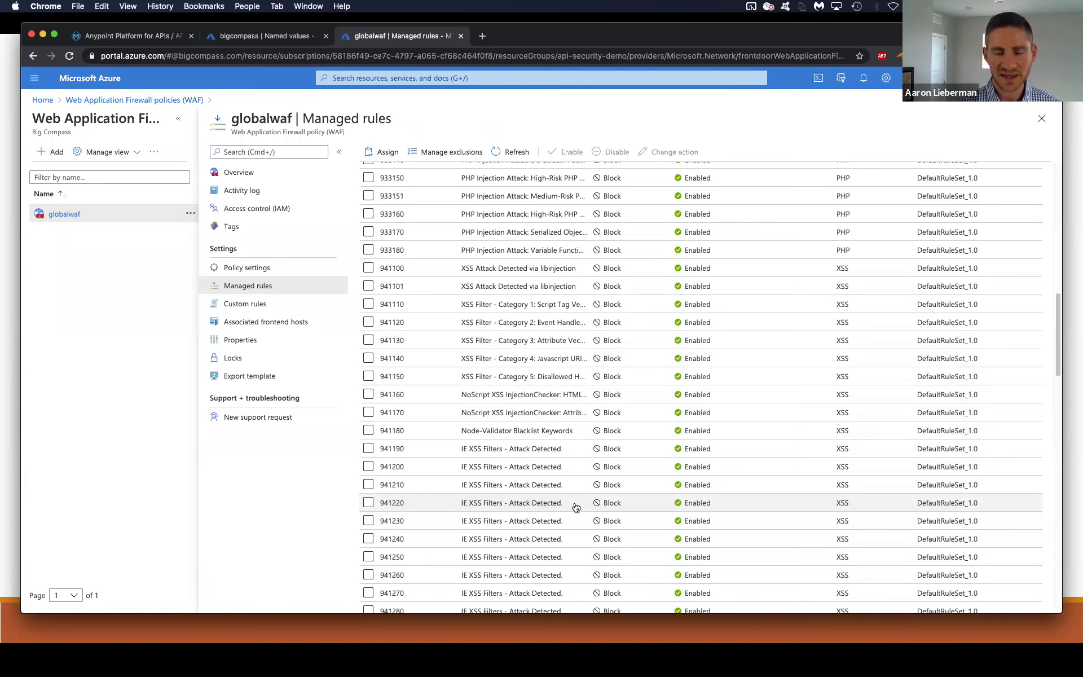
pyautogui.scroll(15, 575, 507)
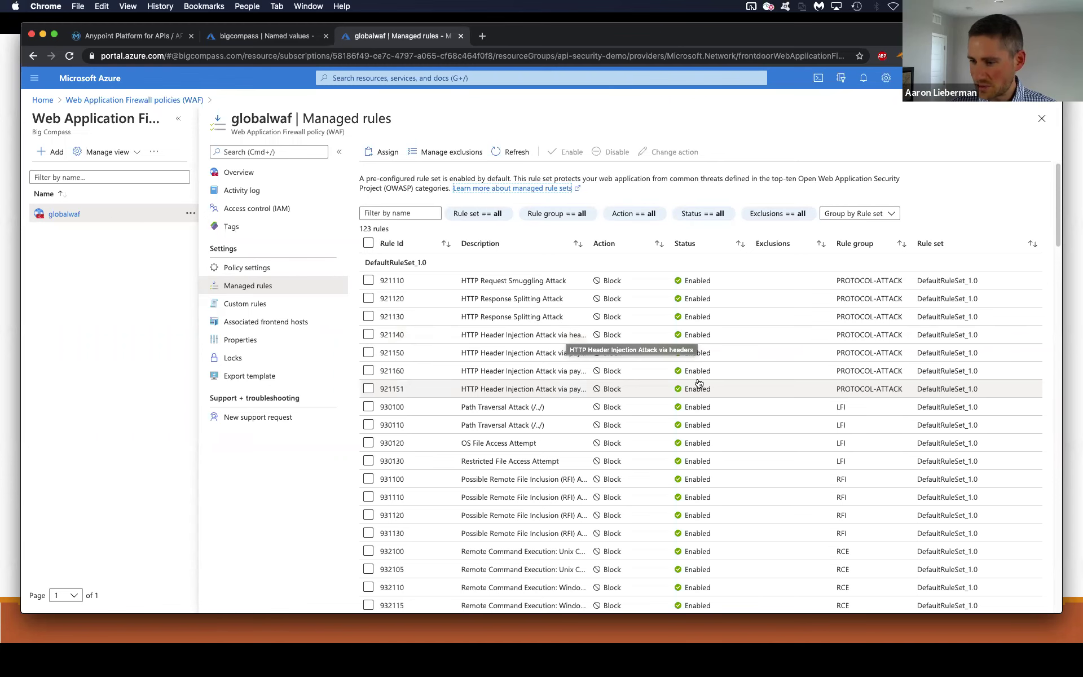
# Switch to Postman and send the Azure Pikachu Request from the API Security Meetup collection folder.
pyautogui.press('super+Tab')
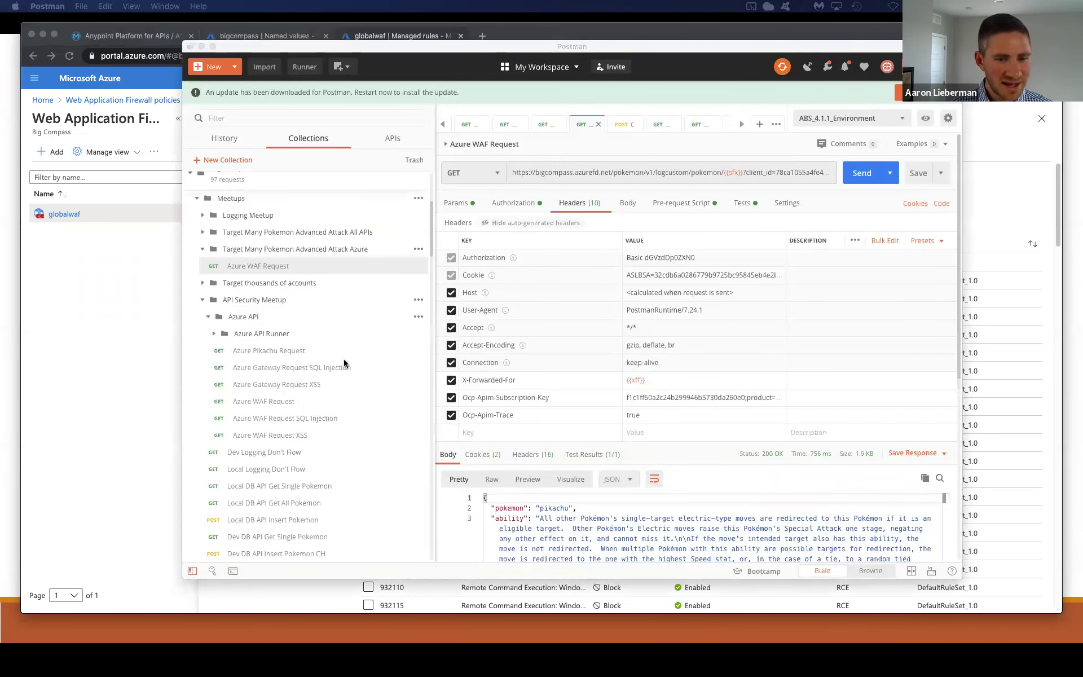
pyautogui.click(276, 352)
pyautogui.click(278, 353)
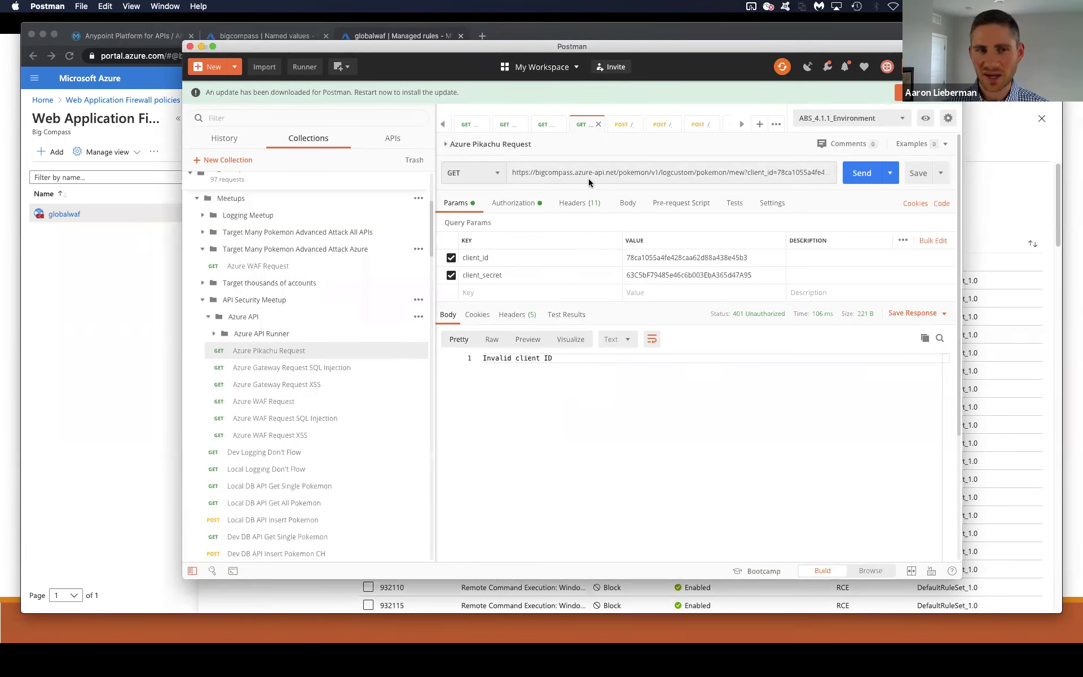
pyautogui.click(851, 178)
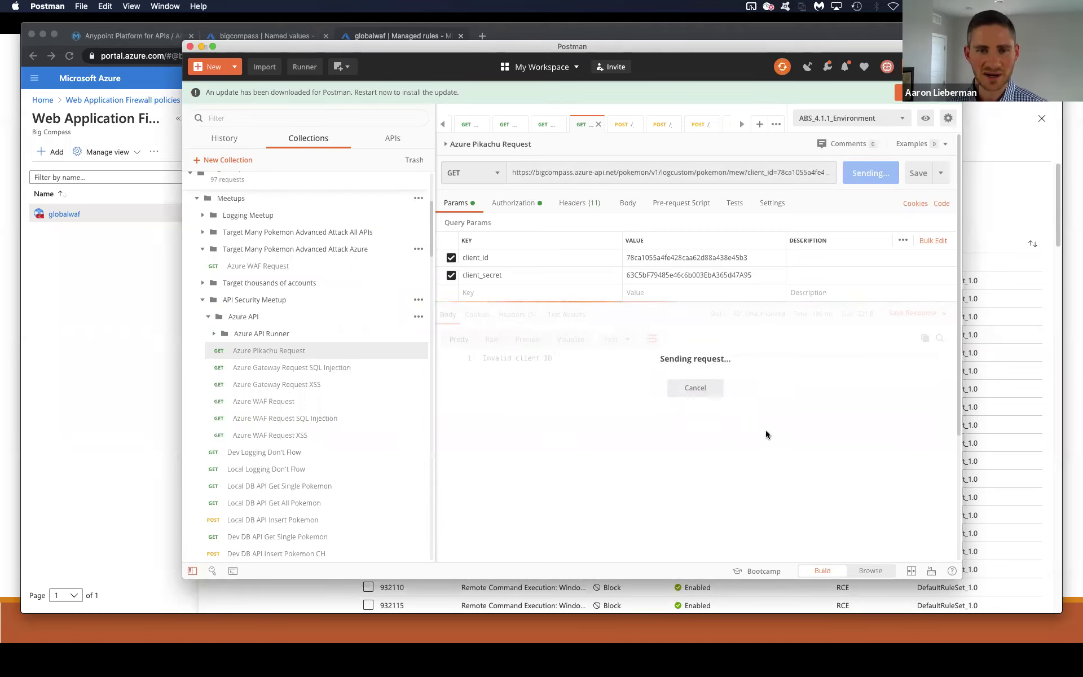
# Change the Pokemon name in the request URL to pikachu and resend the request.
pyautogui.doubleClick(736, 172)
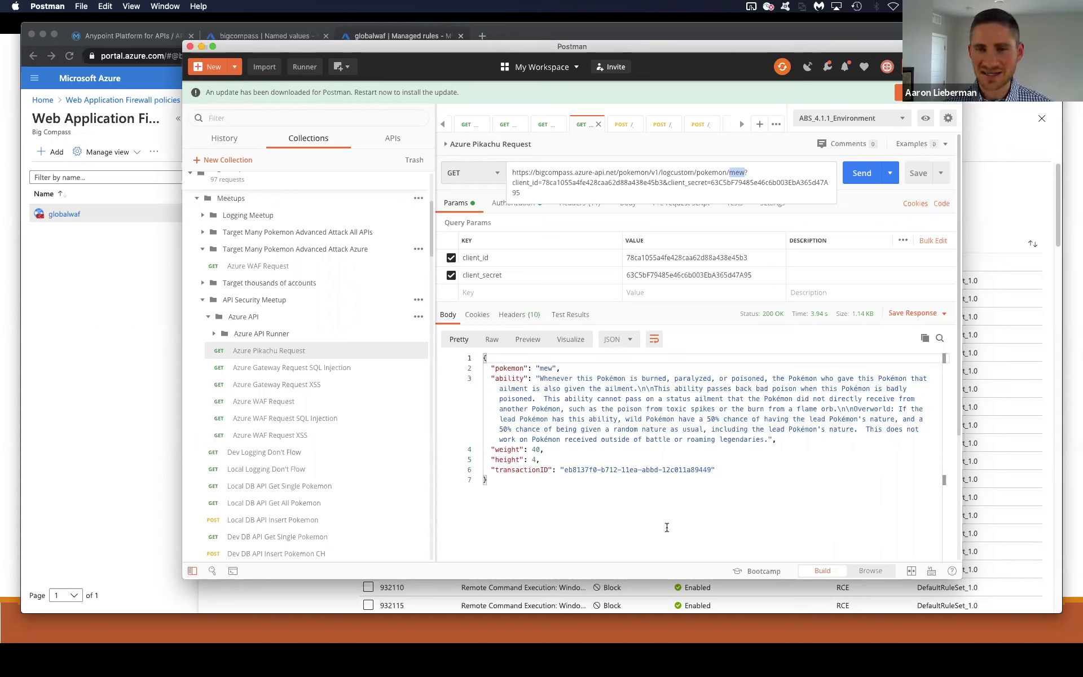
pyautogui.write('pikachu')
pyautogui.click(842, 178)
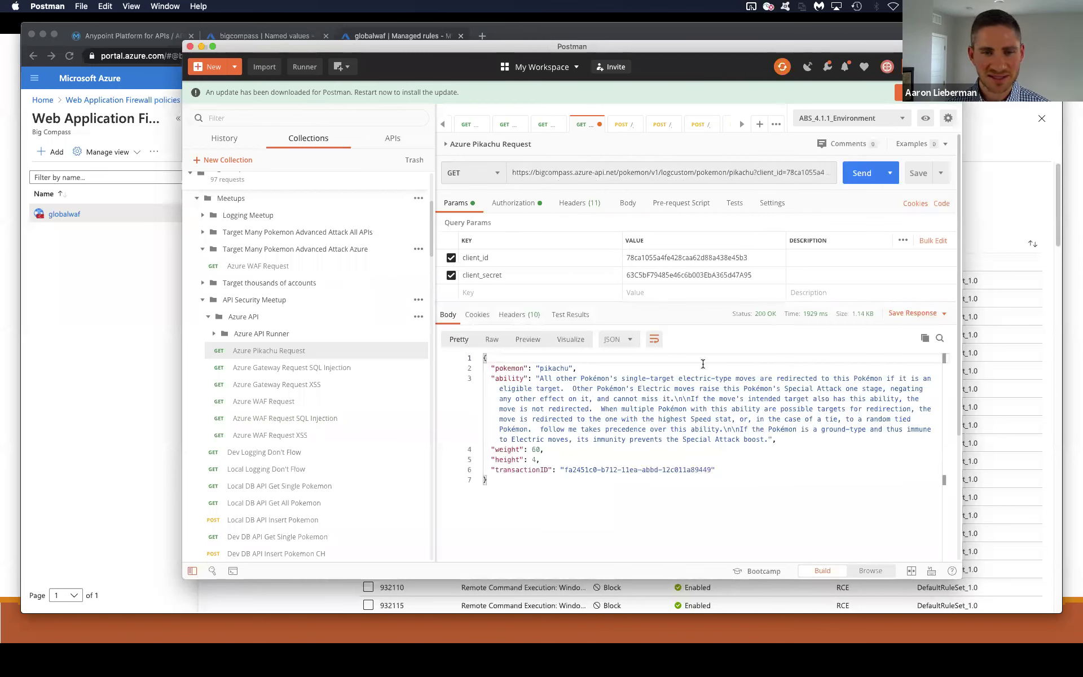
# Test the Azure Pikachu Request with an extra 1 appended to the client_id parameter, and restore the original client_id.
pyautogui.click(750, 260)
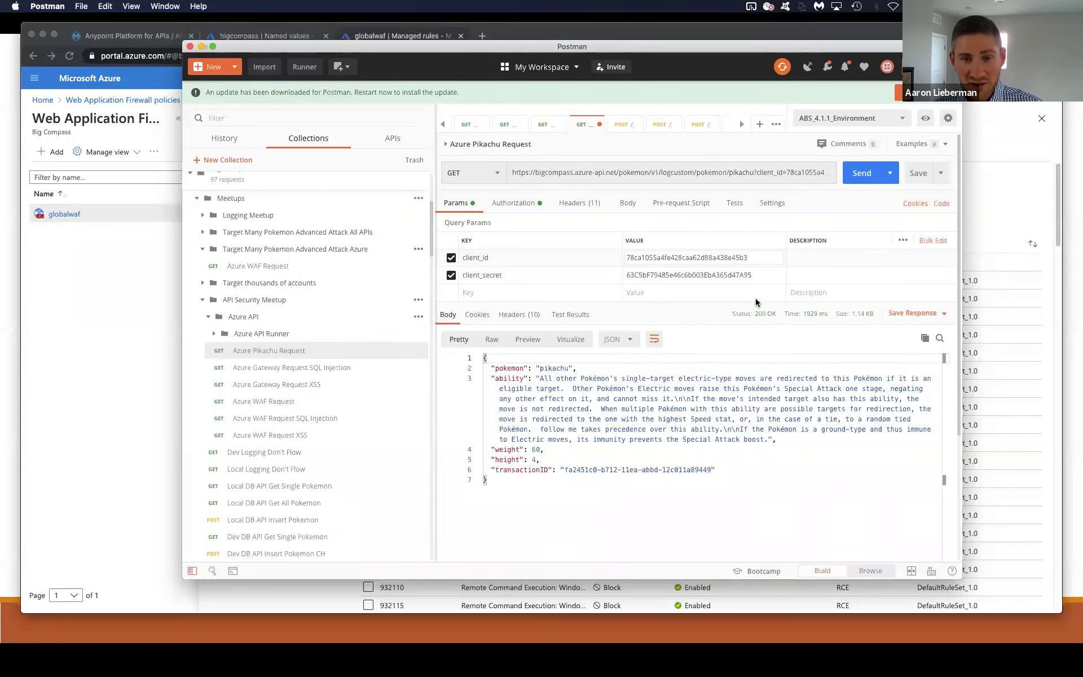
pyautogui.write('1')
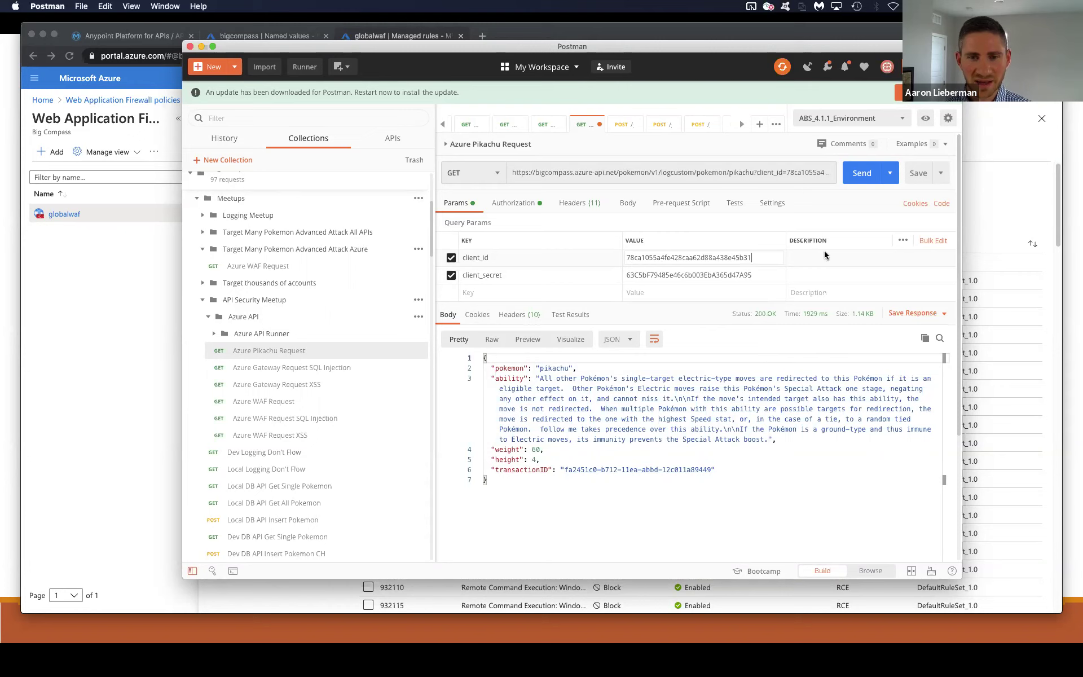
pyautogui.click(855, 181)
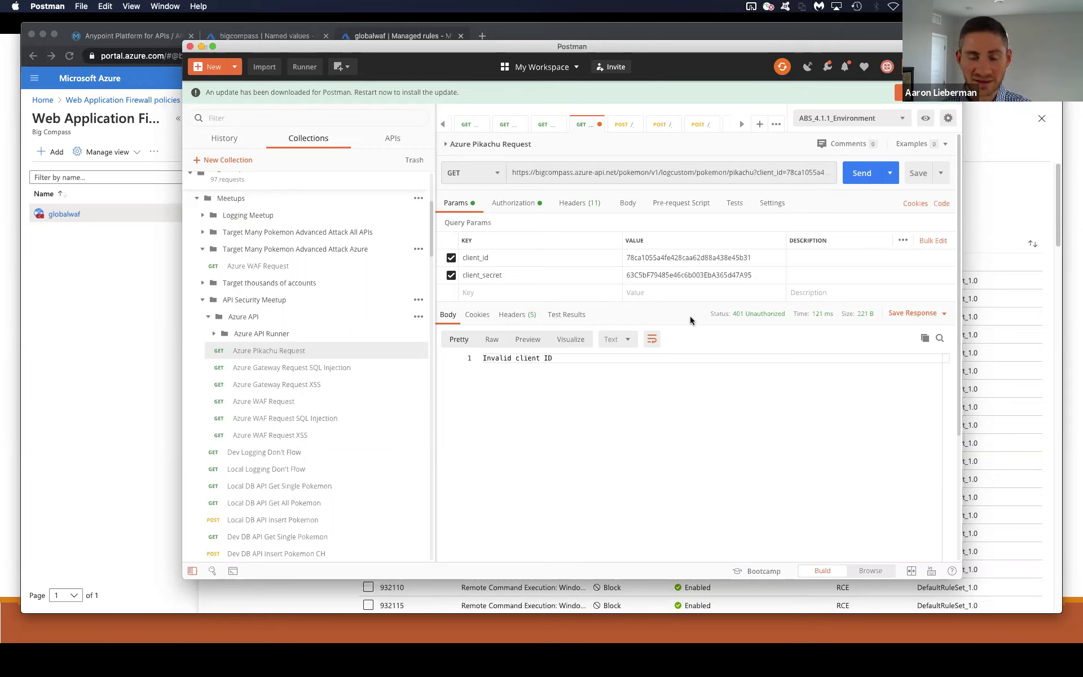
pyautogui.click(756, 259)
pyautogui.press('BackSpace')
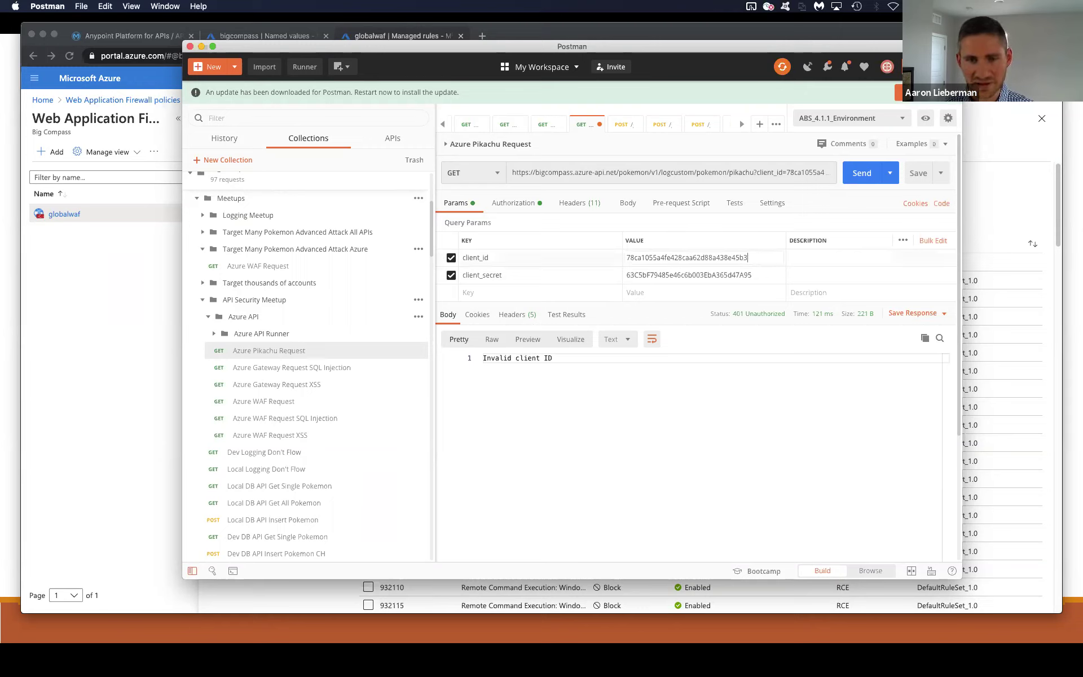
# Set the Basic Auth username of the Azure Pikachu Request to test1 and send the request.
pyautogui.click(558, 204)
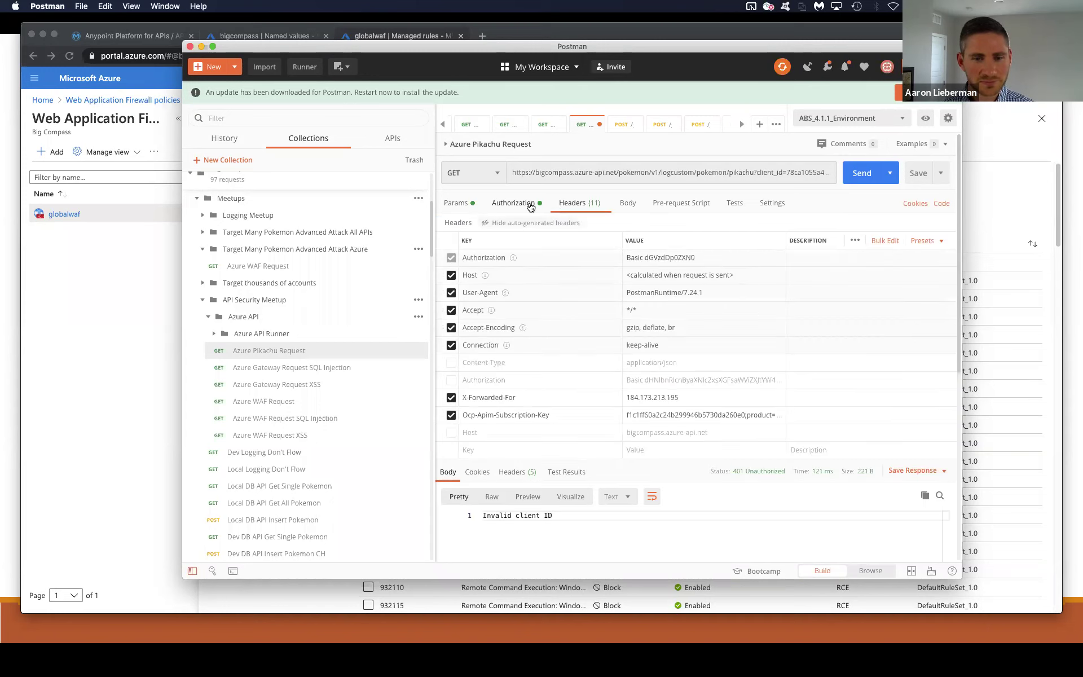
pyautogui.click(531, 204)
pyautogui.click(770, 274)
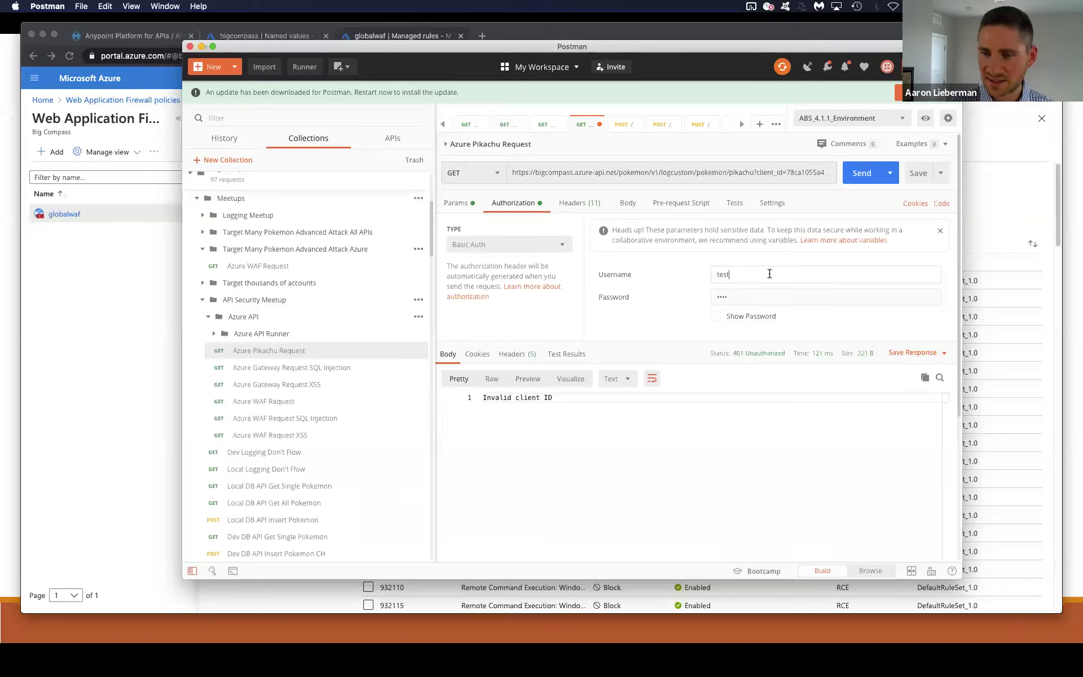
pyautogui.write('1')
pyautogui.click(861, 174)
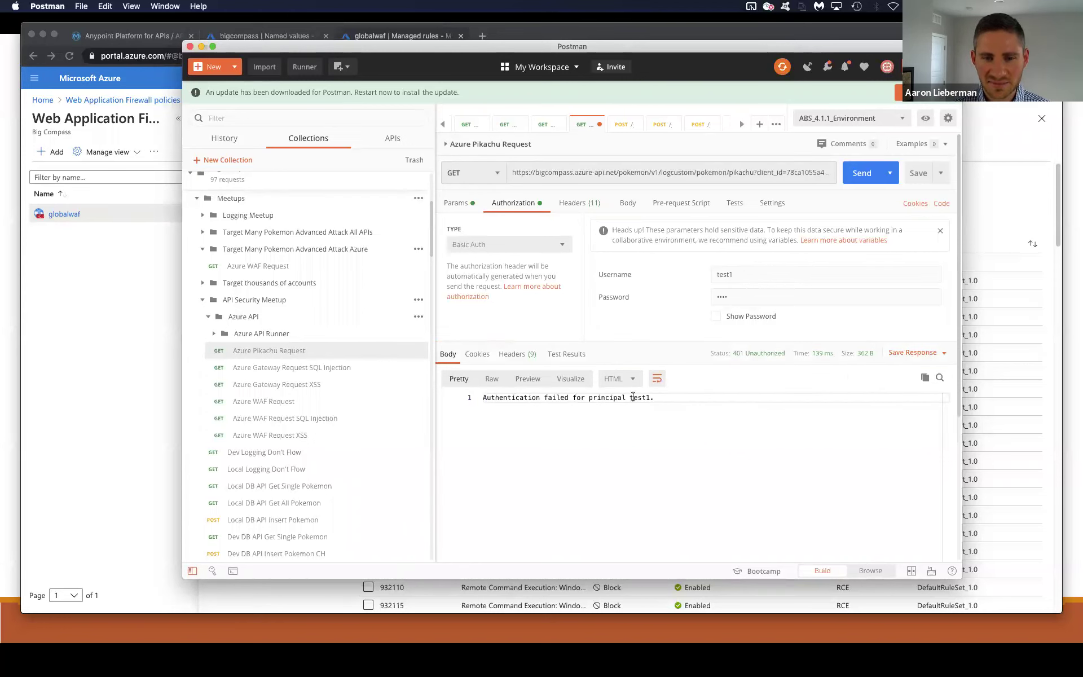
# Restore the Basic Auth username to test and resend the Azure Pikachu Request.
pyautogui.click(748, 274)
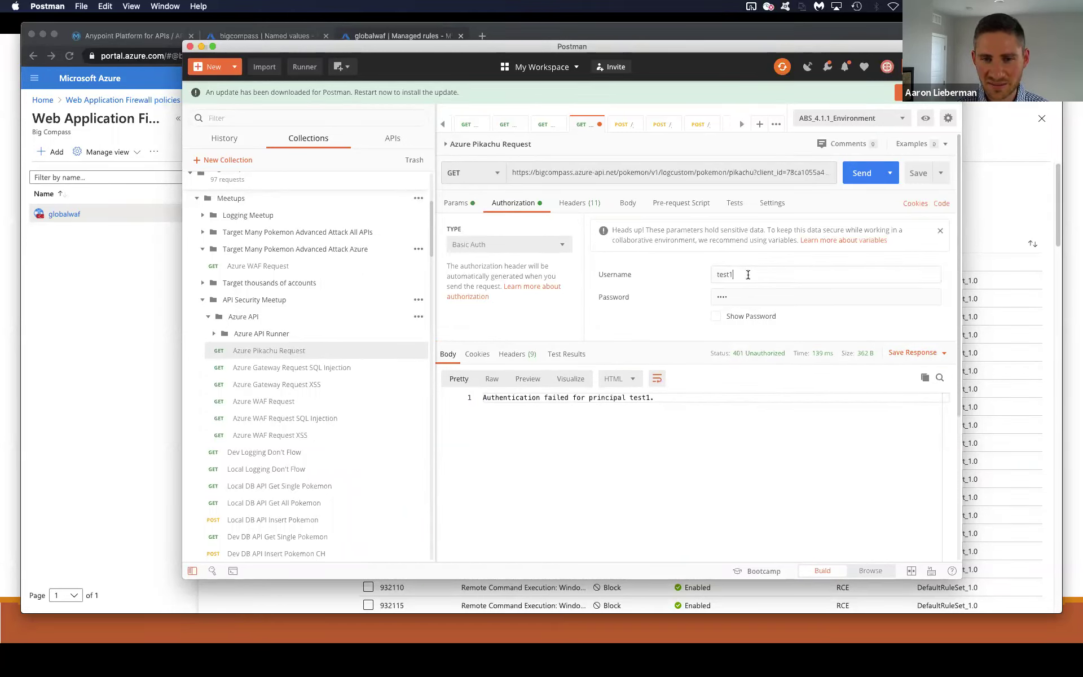
pyautogui.press('BackSpace')
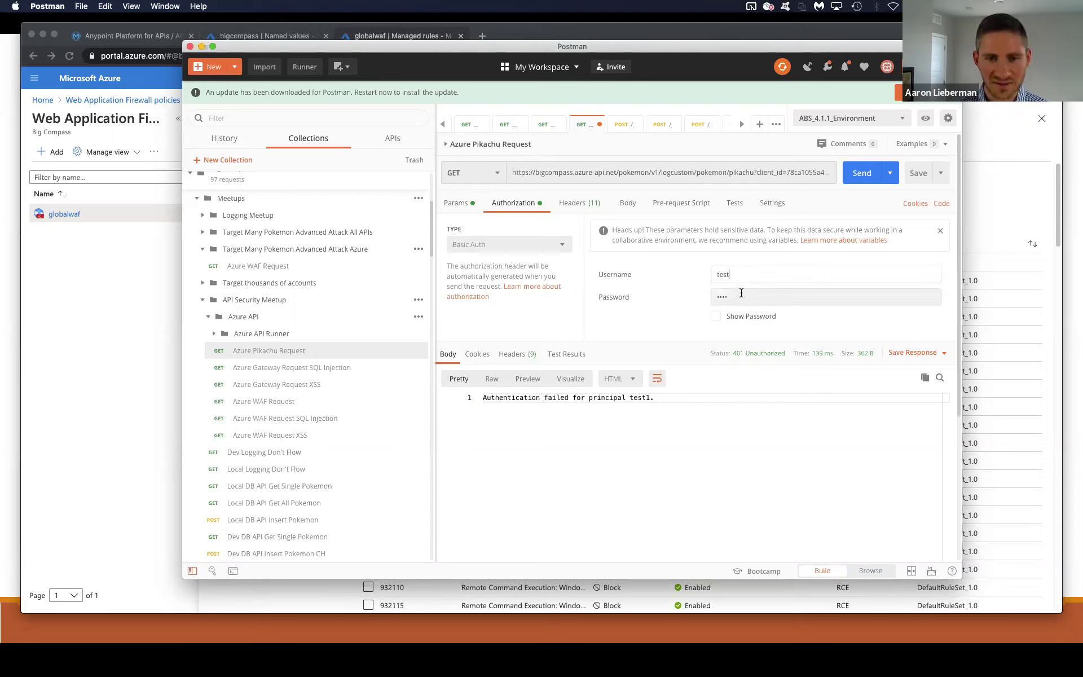
pyautogui.click(859, 174)
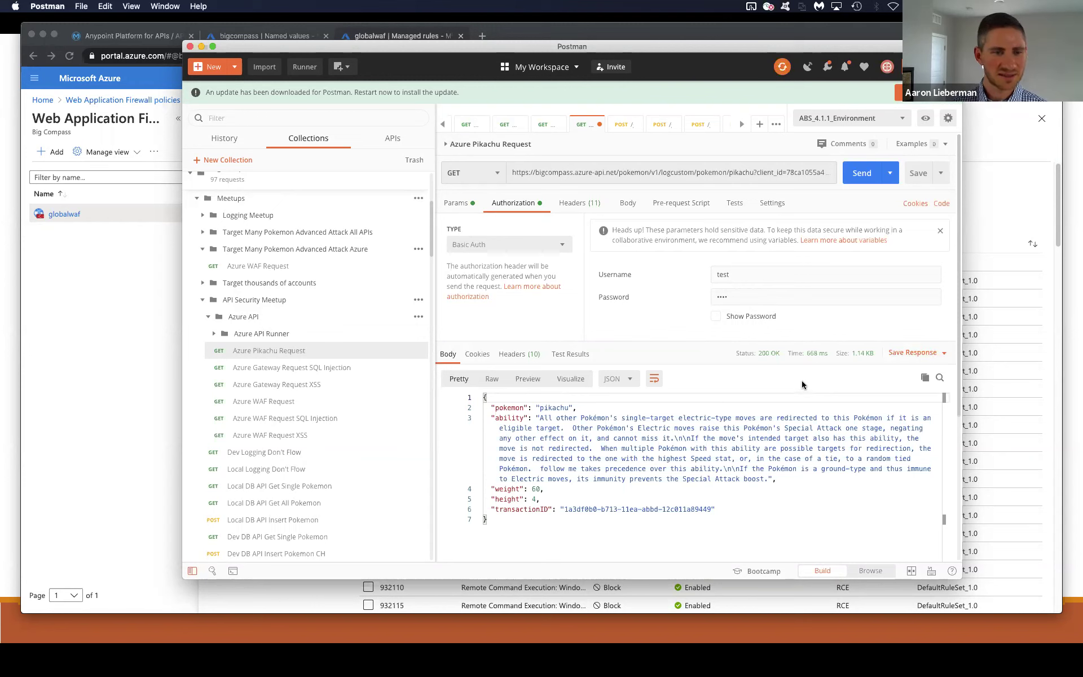
# Send the Azure Gateway Request SQL Injection with its testinjection header, and the Azure Gateway Request XSS.
pyautogui.click(319, 370)
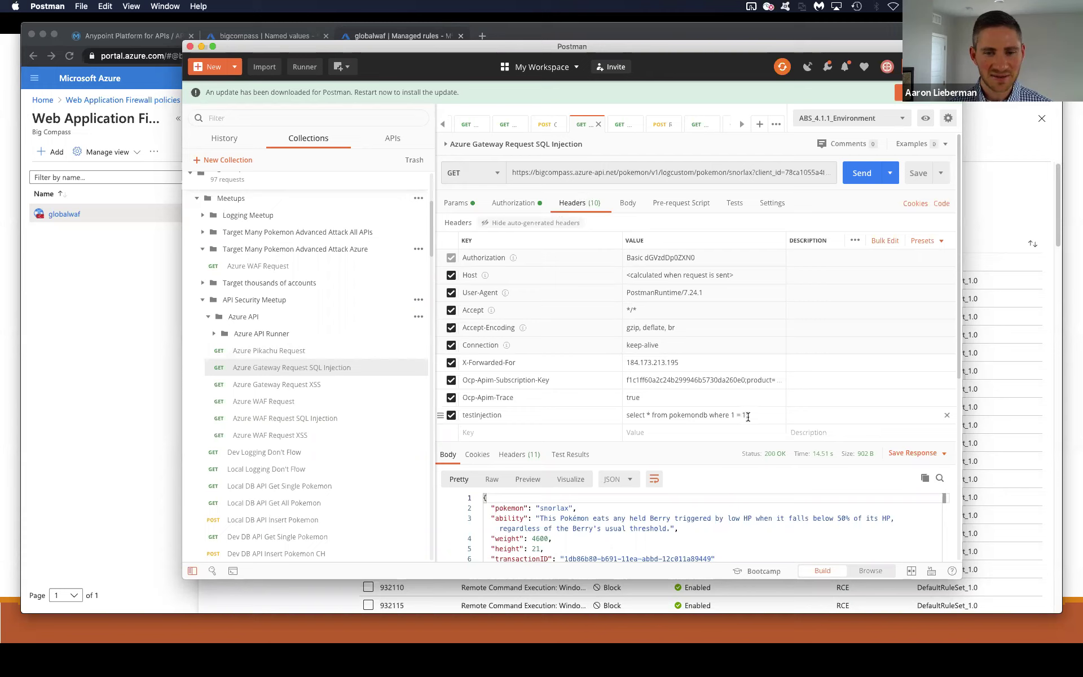
pyautogui.moveTo(750, 415); pyautogui.dragTo(625, 420)
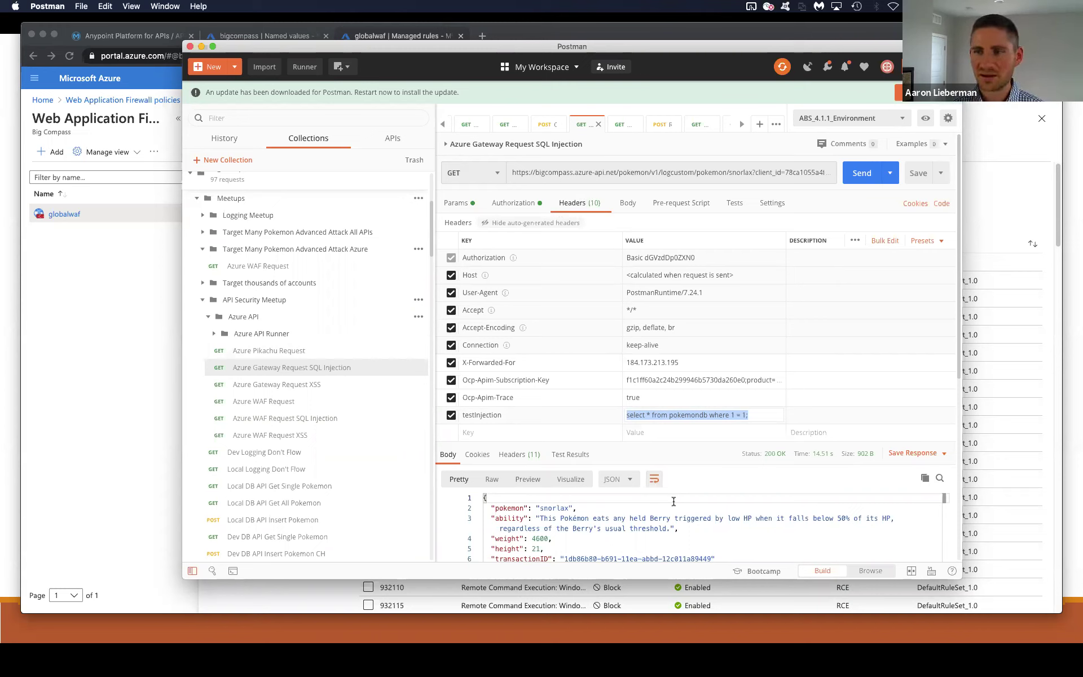
pyautogui.click(855, 177)
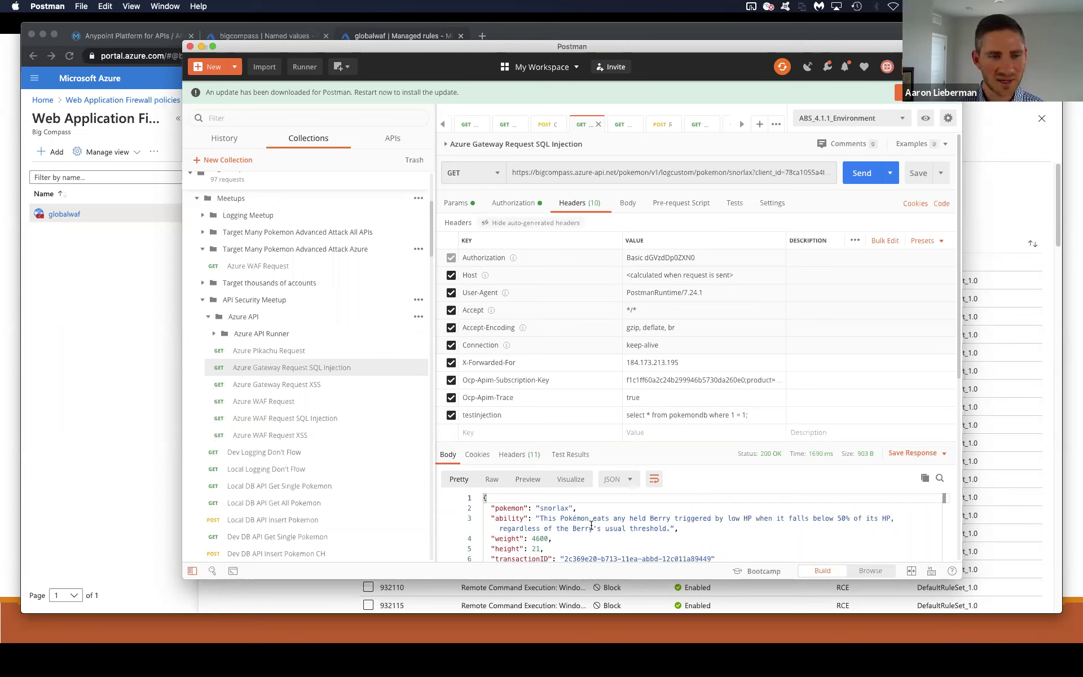
pyautogui.click(314, 386)
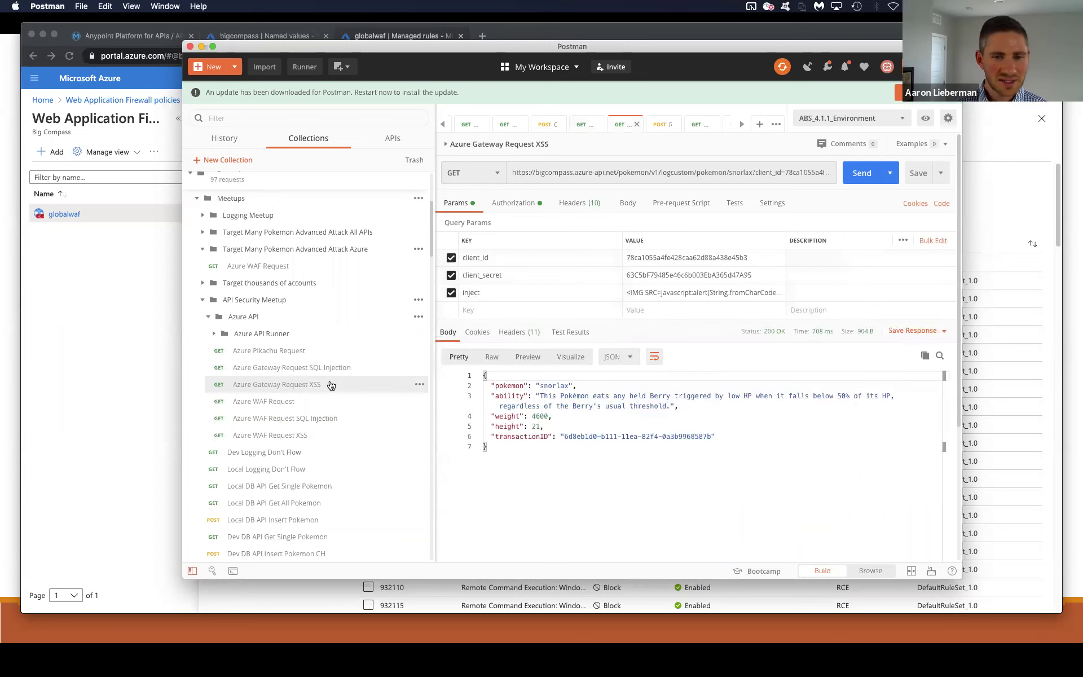
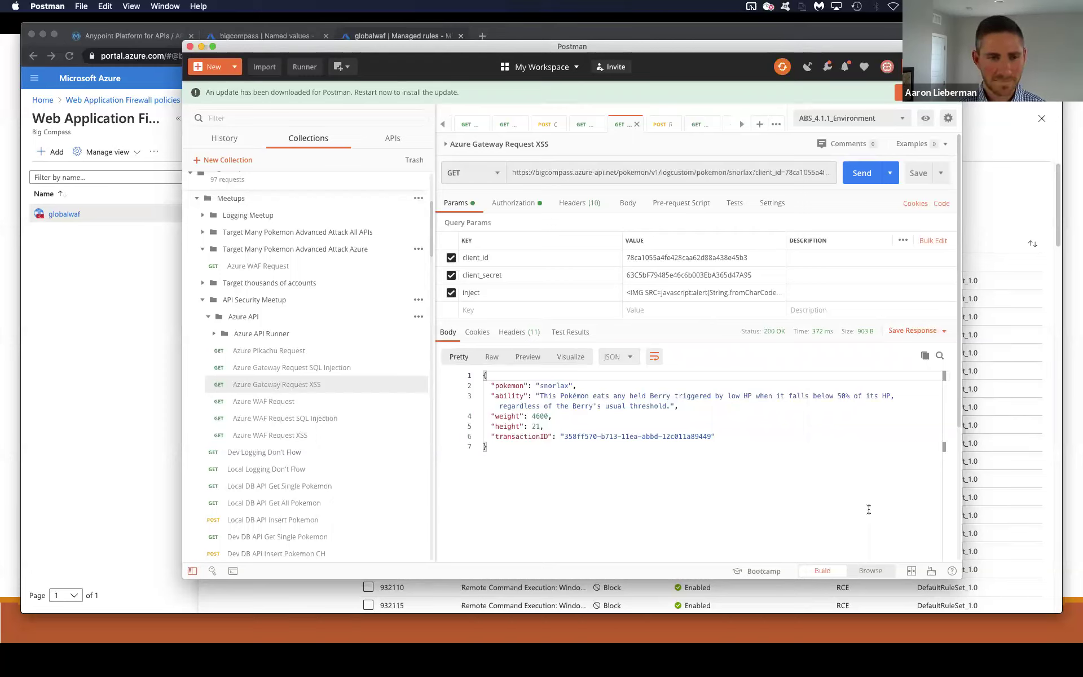
# Send the Azure WAF Request through the bigcompass.azurefd.net host and enlarge the window to show more of the response.
pyautogui.click(347, 408)
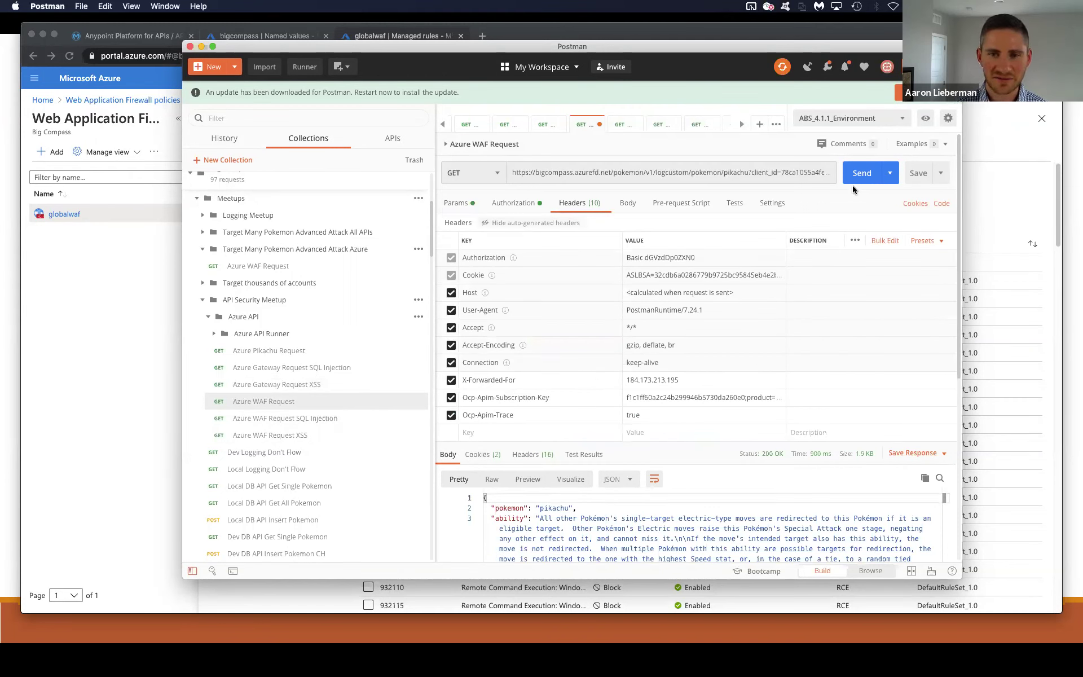
pyautogui.moveTo(536, 172); pyautogui.dragTo(611, 172)
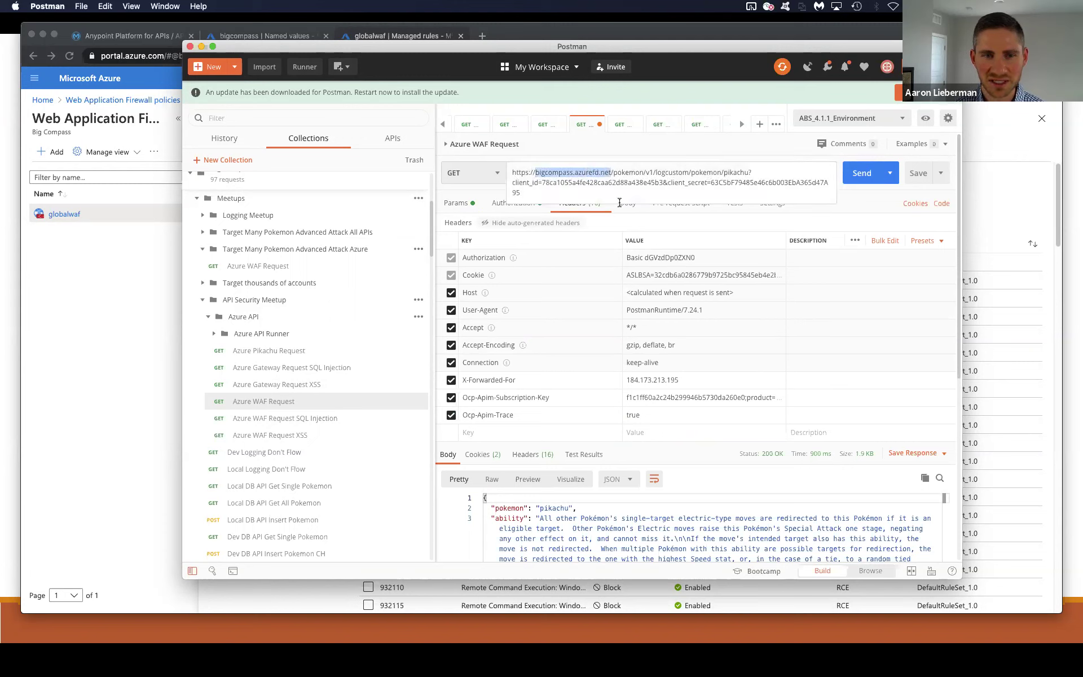
pyautogui.doubleClick(588, 172)
pyautogui.click(880, 207)
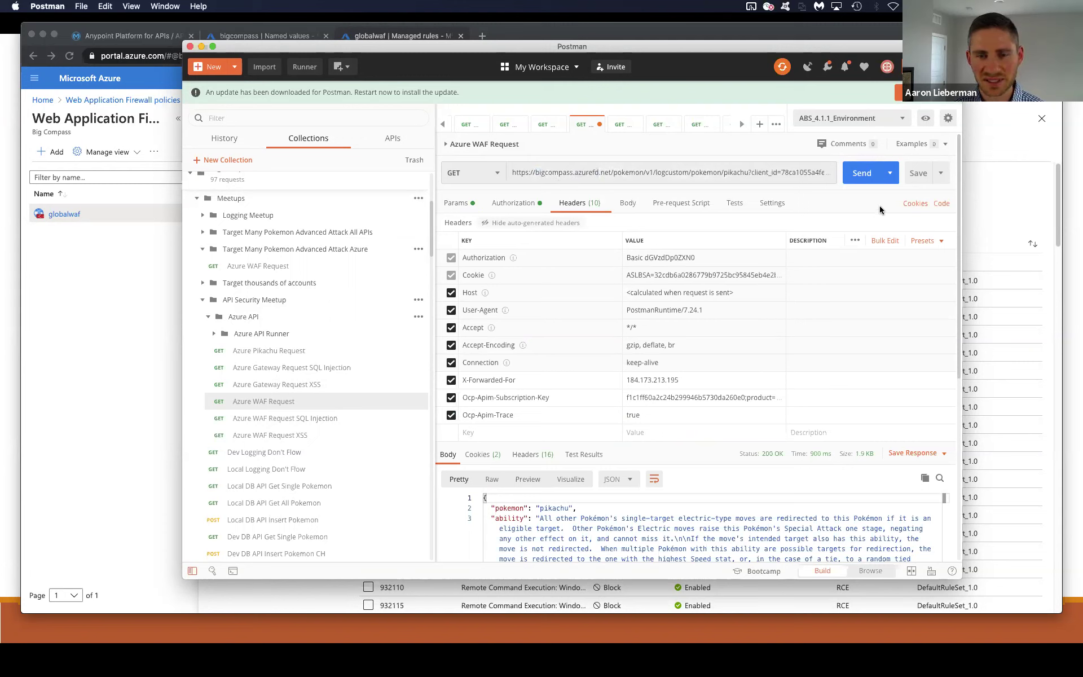
pyautogui.click(862, 173)
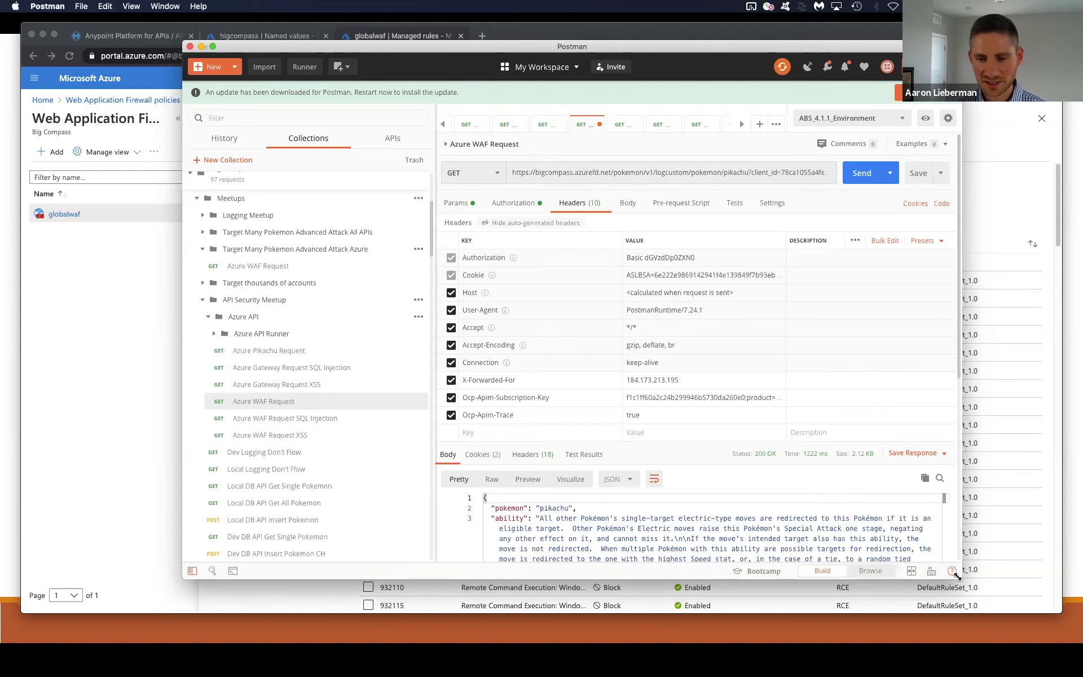
pyautogui.moveTo(962, 579); pyautogui.dragTo(992, 625)
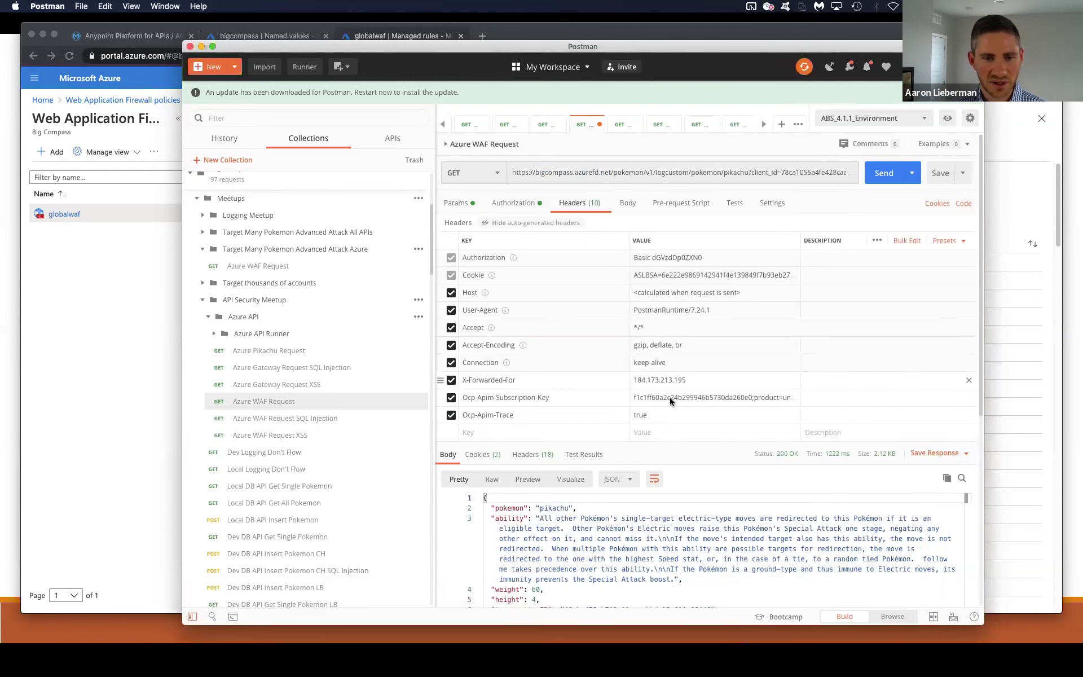
# Test the Azure WAF Request with an extra 1 appended to its client_id parameter, and restore the original client_id.
pyautogui.click(467, 206)
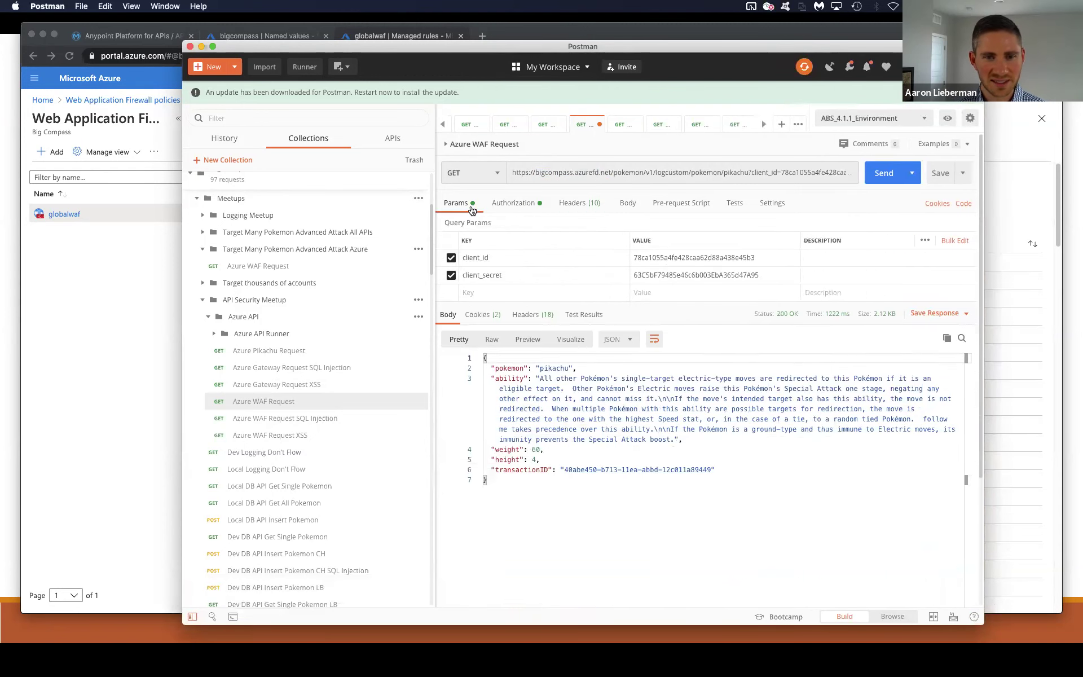
pyautogui.doubleClick(773, 257)
pyautogui.click(772, 257)
pyautogui.write('1')
pyautogui.click(884, 175)
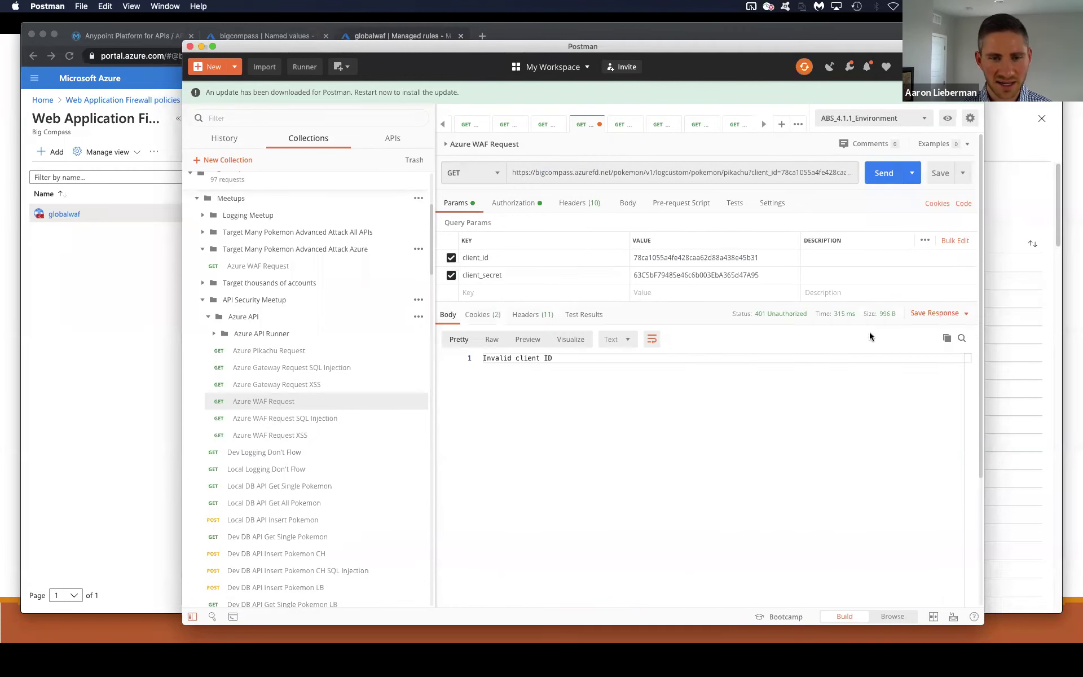
pyautogui.click(771, 258)
pyautogui.press('BackSpace')
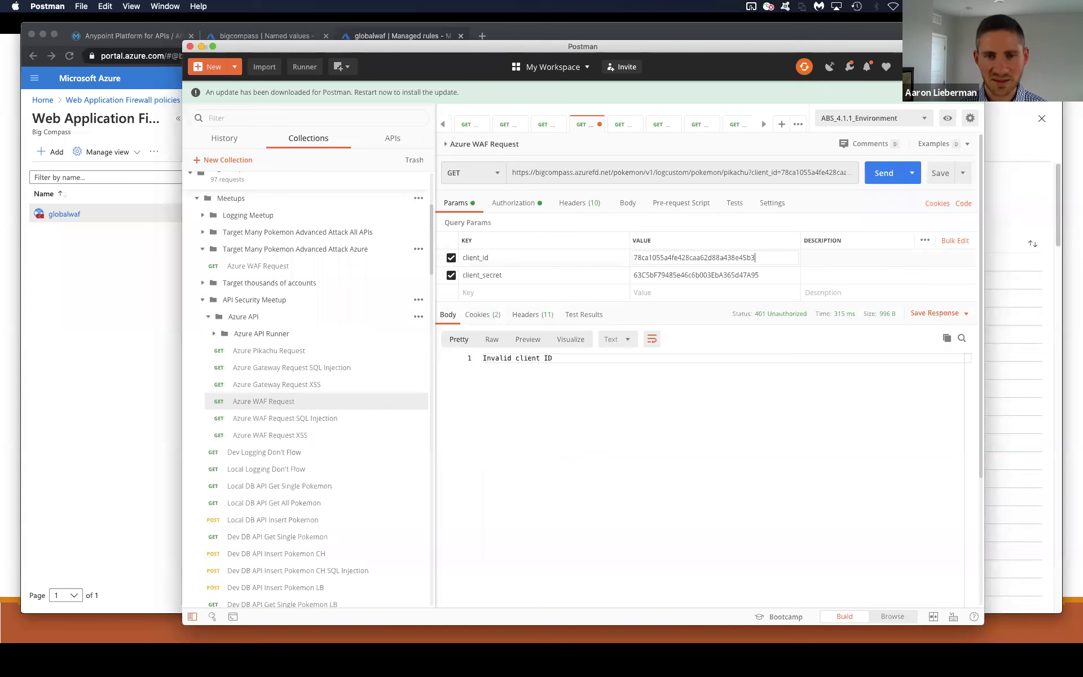
# Send the Azure WAF Request SQL Injection with its testinjection header, and the Azure WAF Request XSS.
pyautogui.click(579, 203)
pyautogui.click(314, 420)
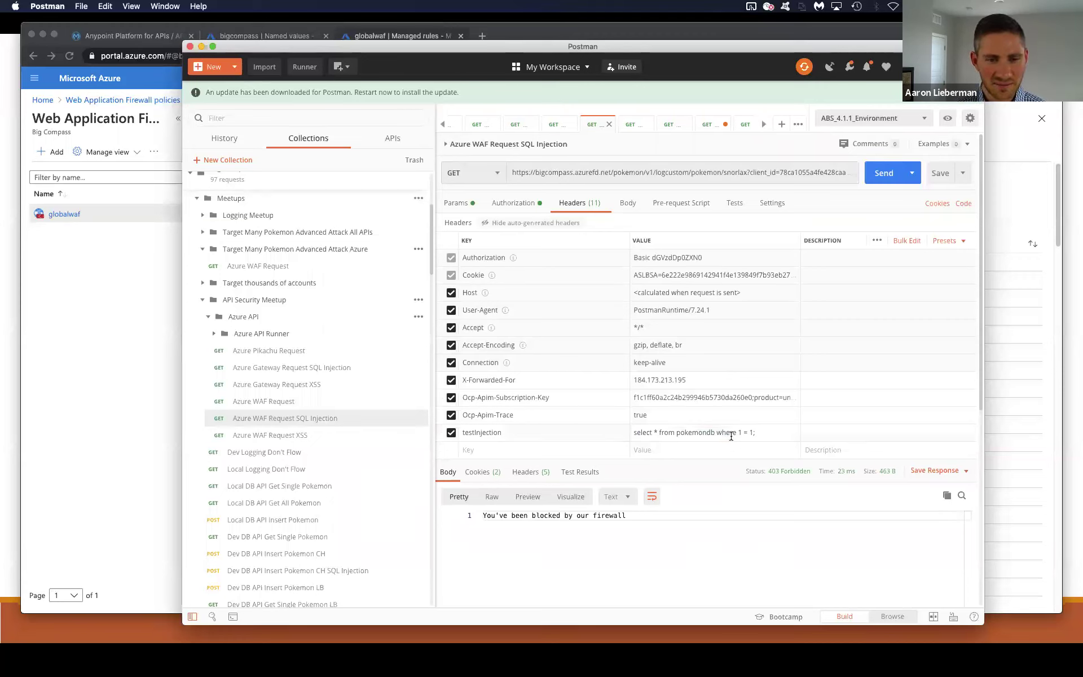
pyautogui.click(885, 172)
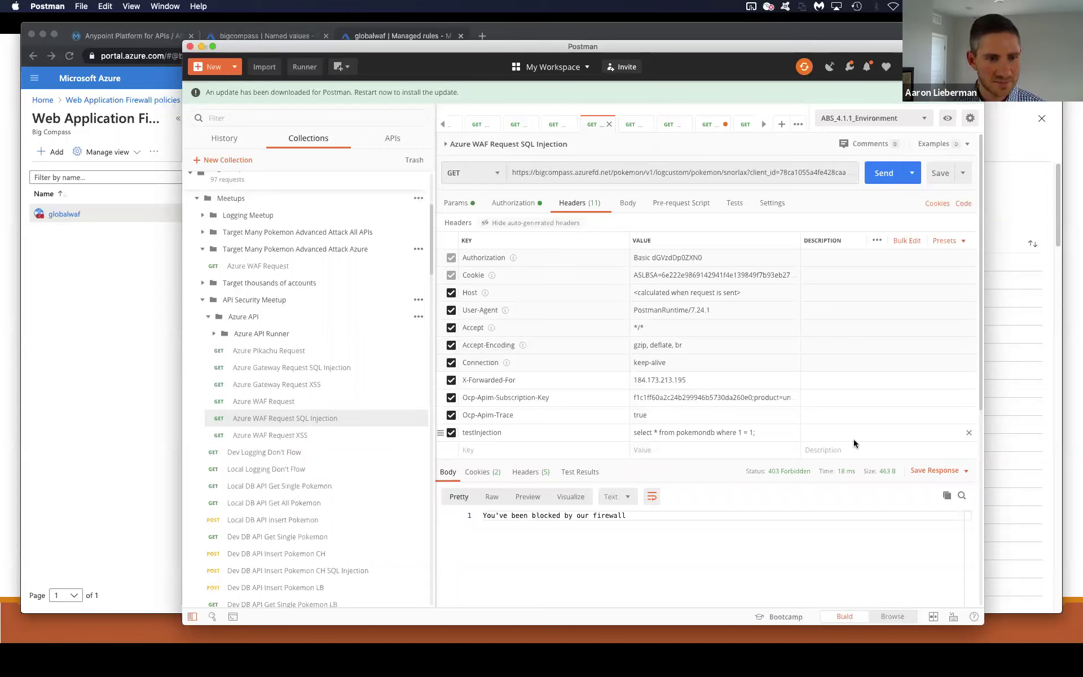
pyautogui.click(341, 436)
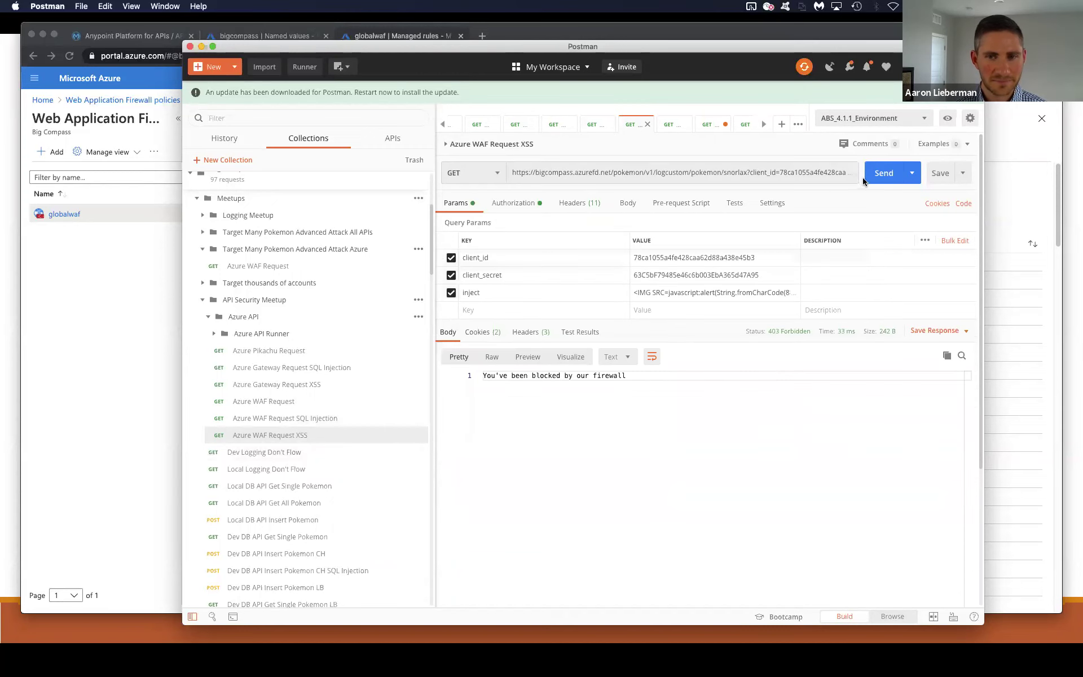
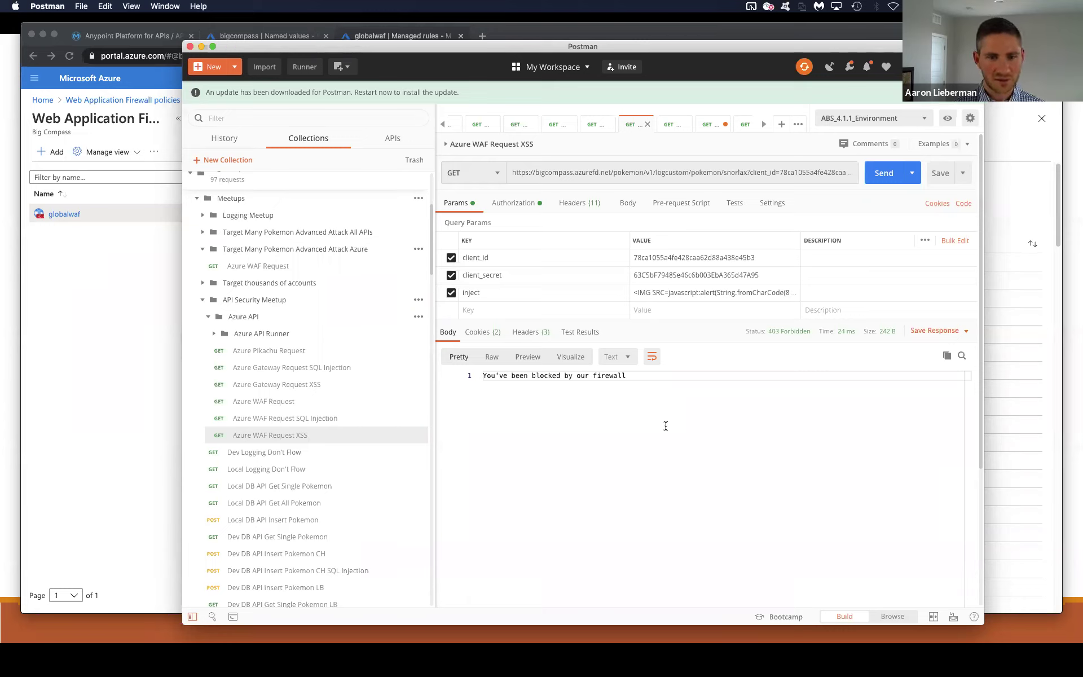
# Open the Azure WAF Request in the Target Many Pokemon Advanced Attack Azure folder and review the user_addresses list in its pre-request script.
pyautogui.click(312, 267)
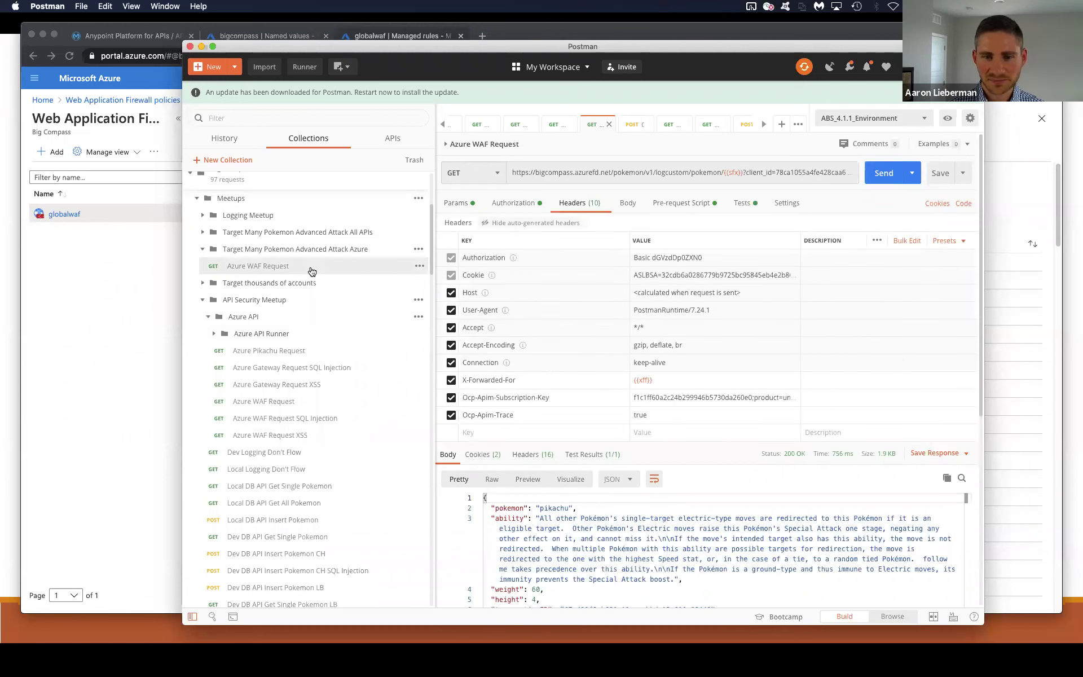
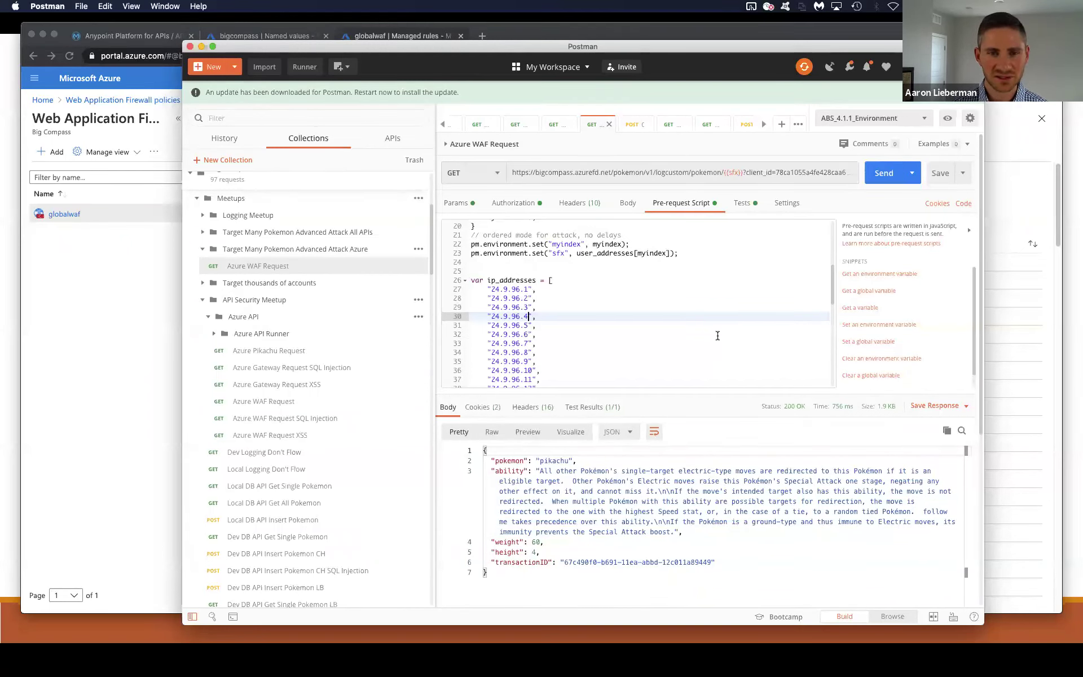
pyautogui.scroll(5, 718, 336)
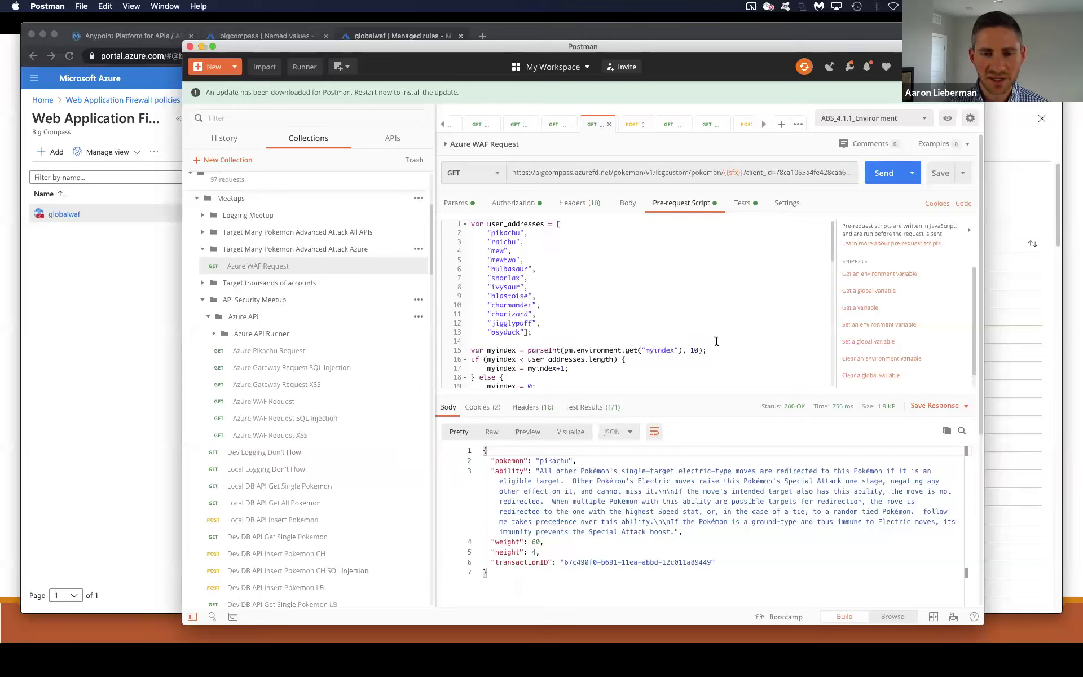
pyautogui.moveTo(533, 332); pyautogui.dragTo(471, 224)
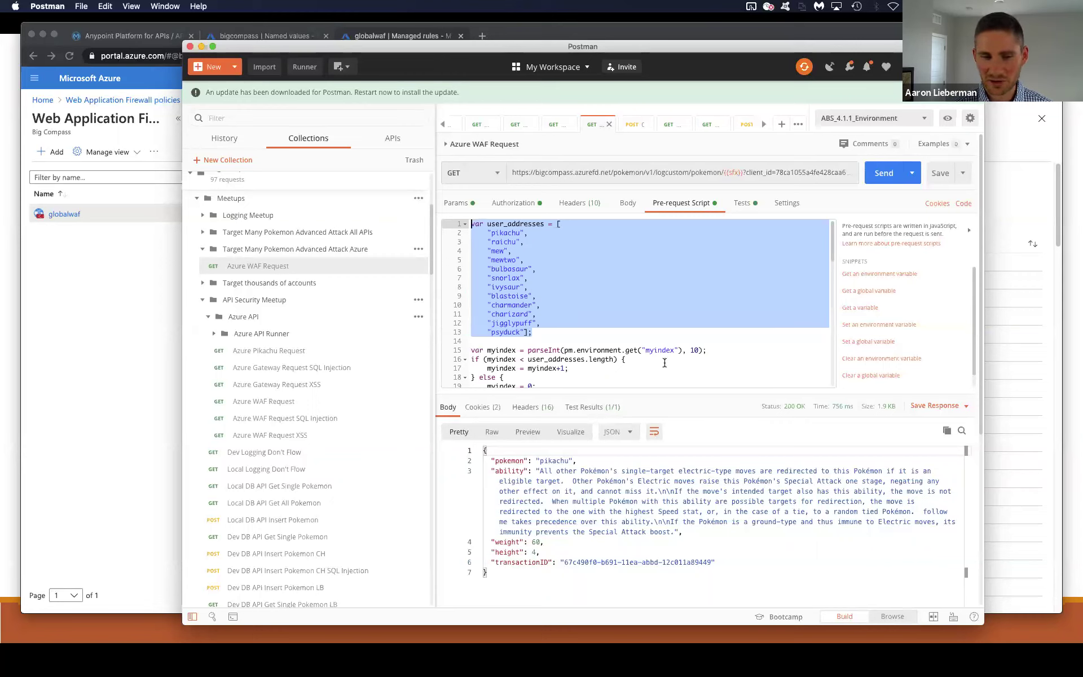
pyautogui.click(589, 332)
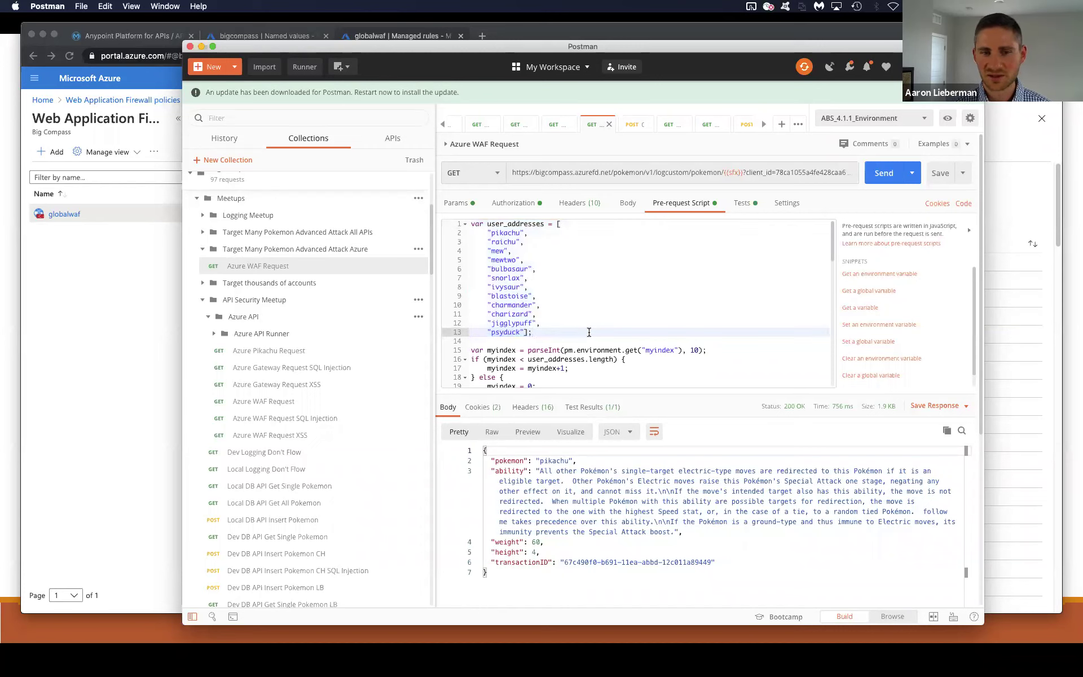
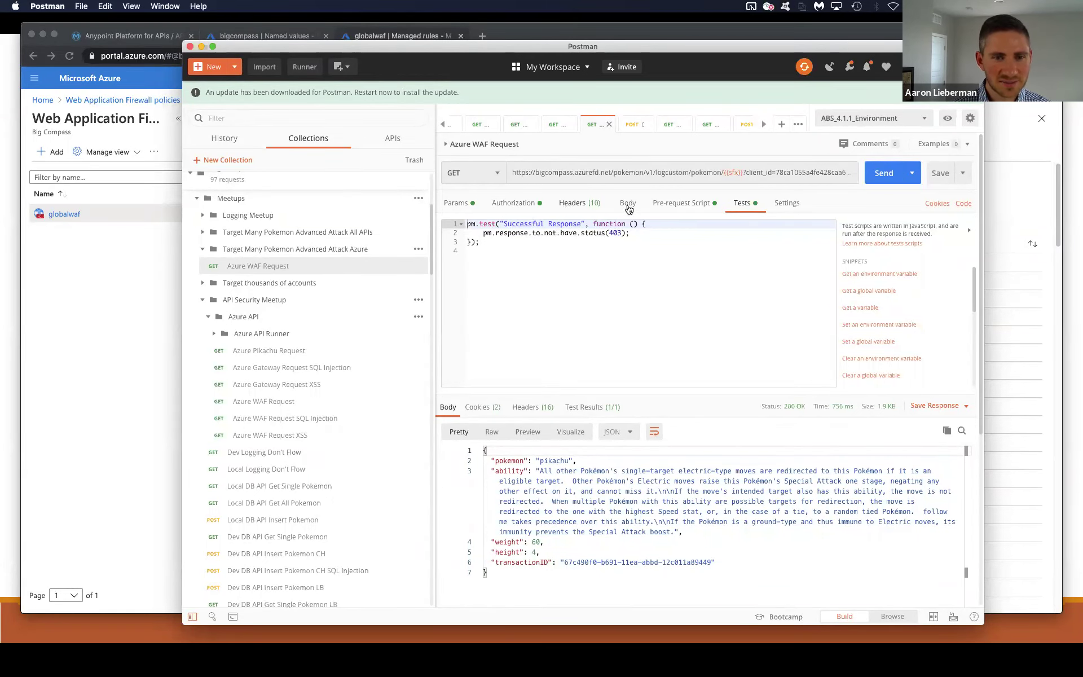
# Send the attack folder's Azure WAF Request with its headers shown, and inspect the sfx URL variable and the xff variable in X-Forwarded-For.
pyautogui.click(570, 203)
pyautogui.click(883, 175)
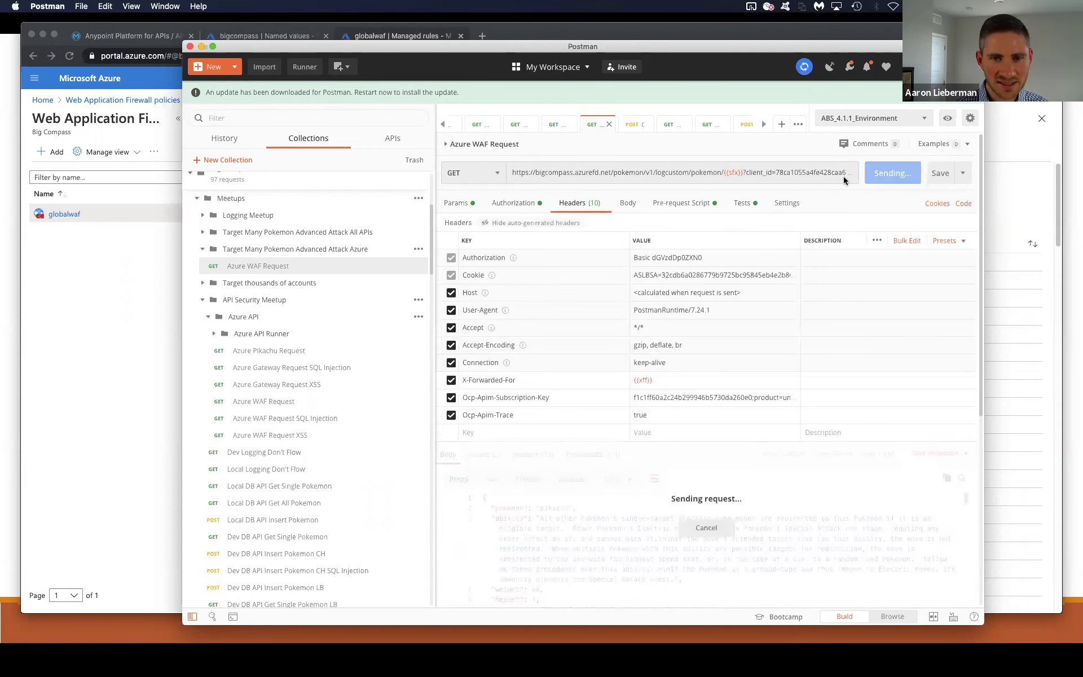
pyautogui.click(727, 173)
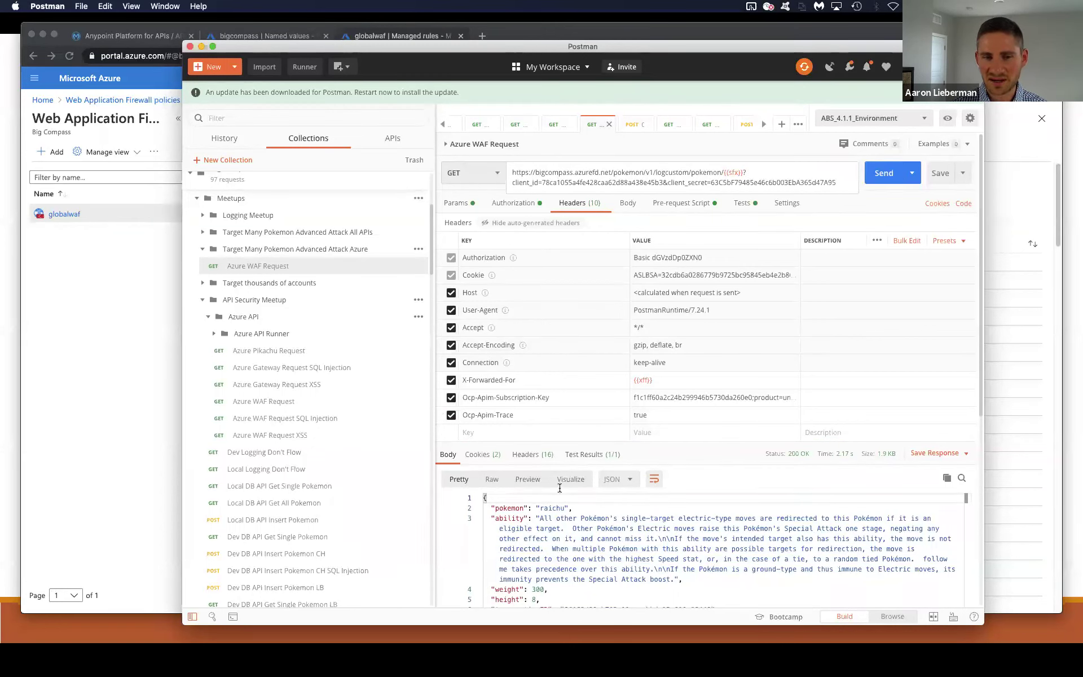
pyautogui.doubleClick(632, 381)
pyautogui.click(634, 382)
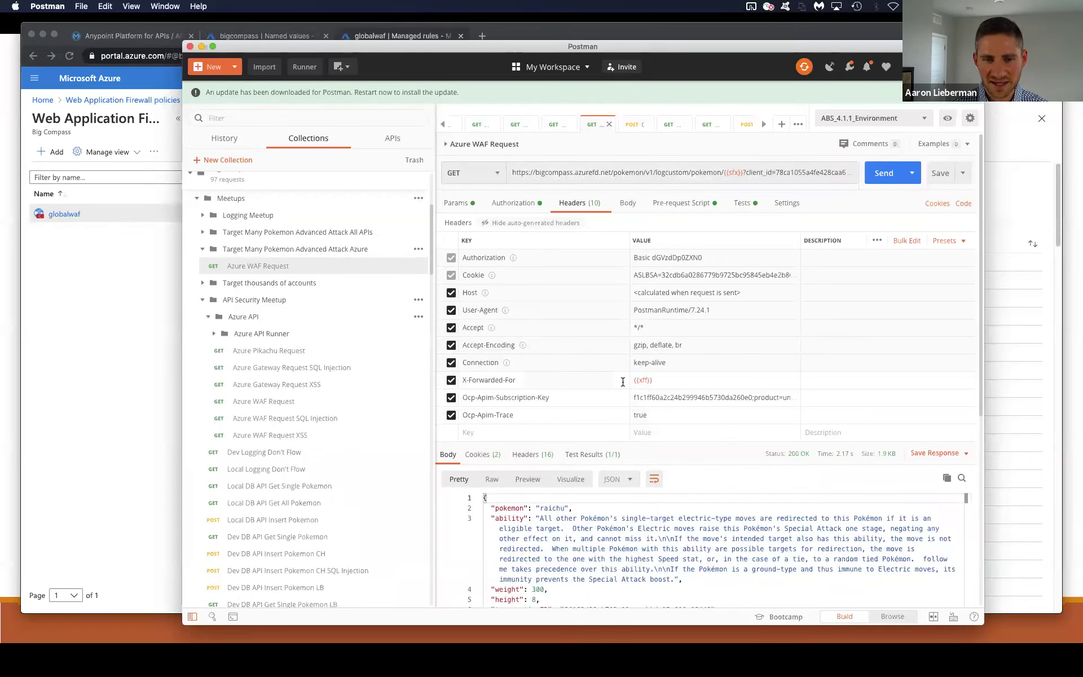
pyautogui.moveTo(646, 380)
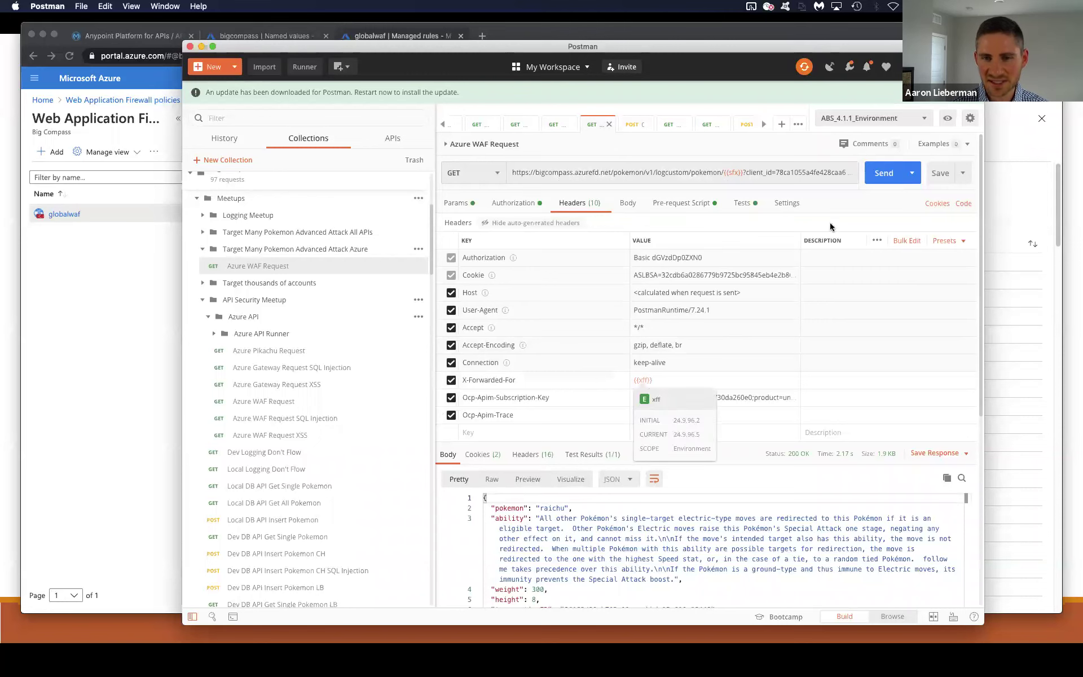
# Send the attack folder's Azure WAF Request three more times to cycle through further Pokemon names.
pyautogui.click(885, 177)
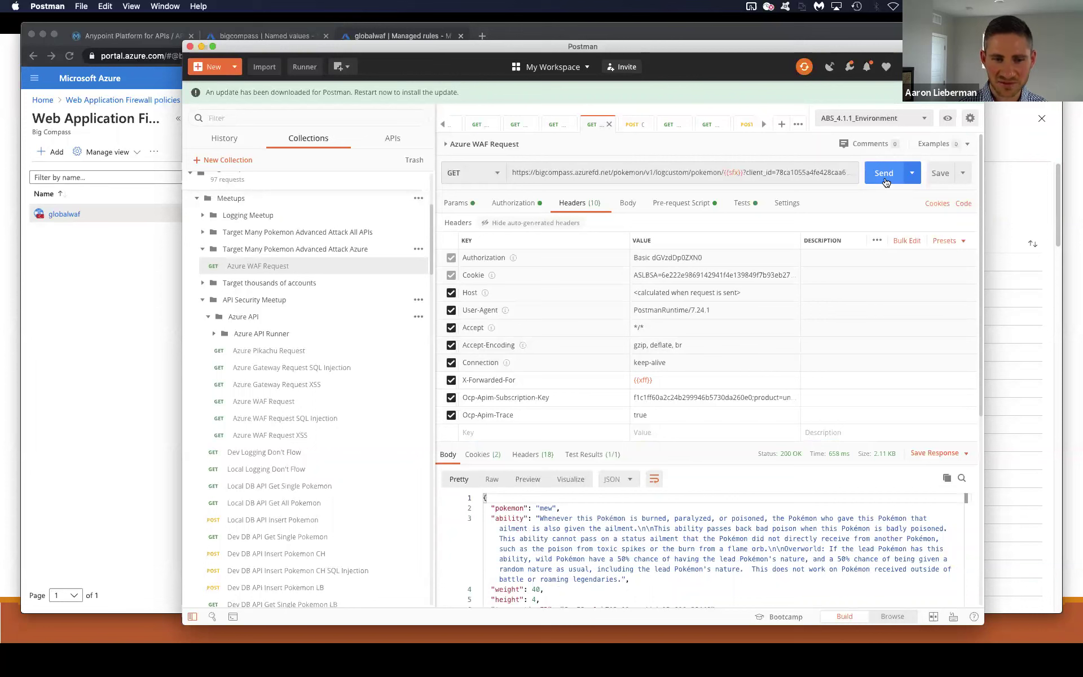
pyautogui.click(884, 179)
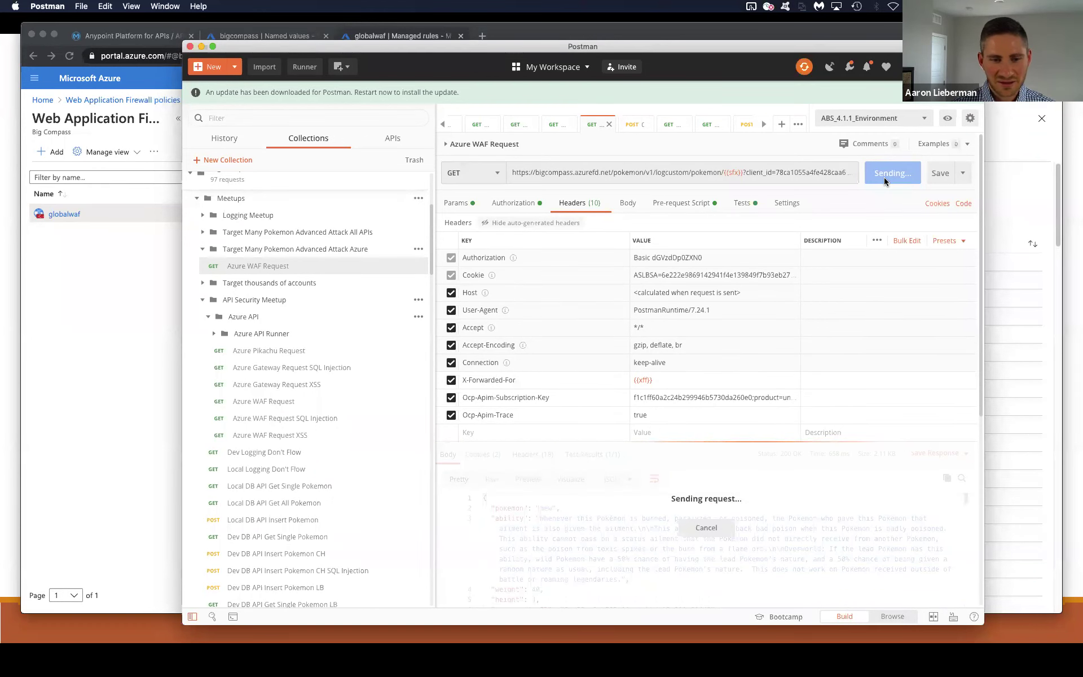
pyautogui.click(885, 177)
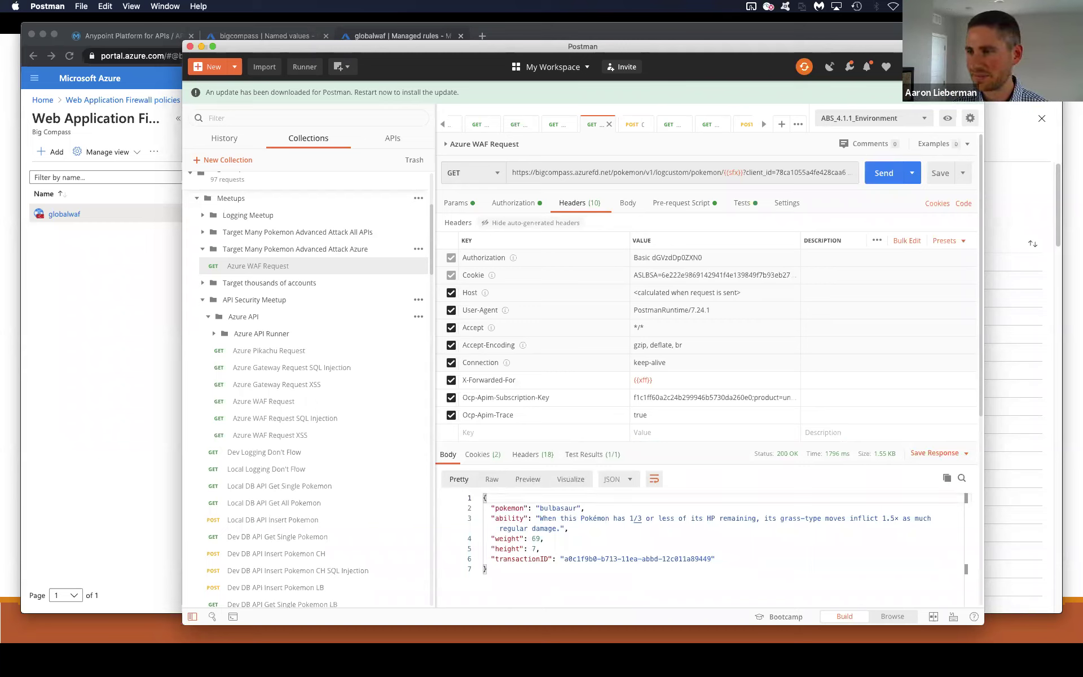
# Bring up the Collection Runner results of the paused Big Compass run and examine the iteration responses from about 626 to 675.
pyautogui.press('super+grave')
pyautogui.moveTo(602, 112); pyautogui.dragTo(511, 98)
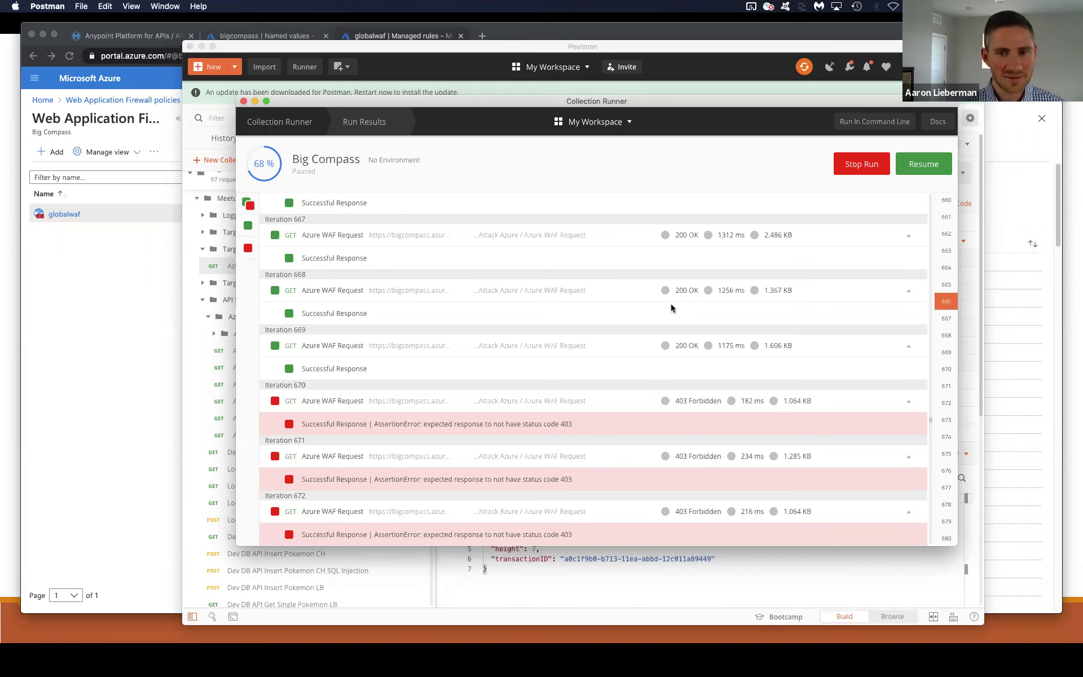
pyautogui.scroll(15, 672, 308)
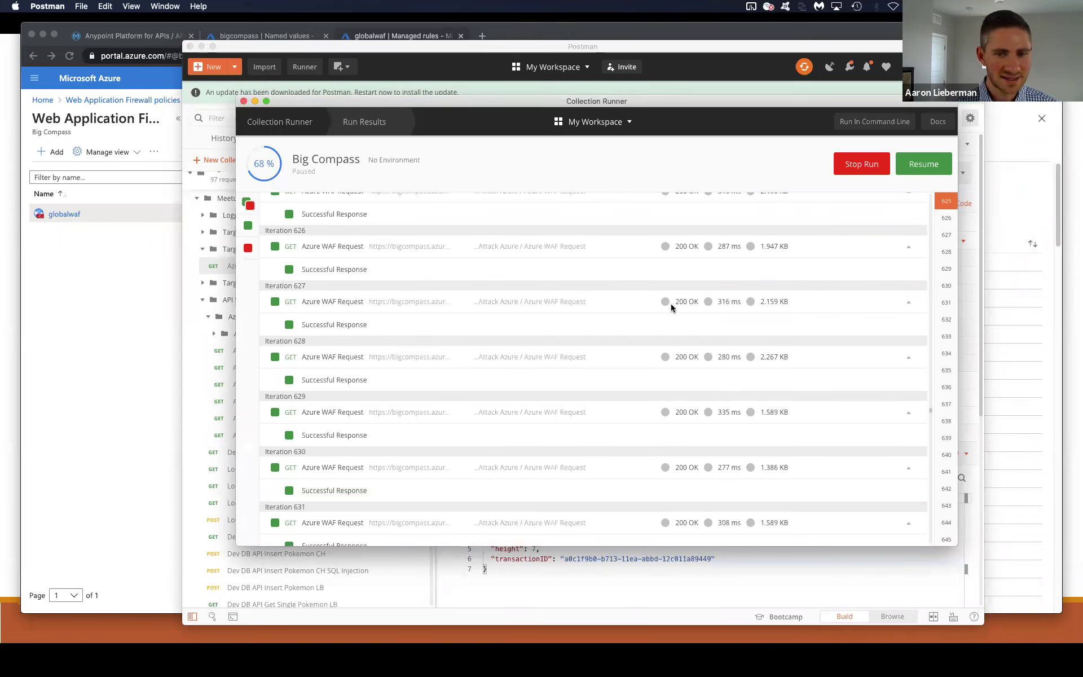
pyautogui.scroll(-15, 672, 305)
pyautogui.scroll(-15, 671, 307)
pyautogui.scroll(-13, 672, 307)
pyautogui.scroll(1, 671, 307)
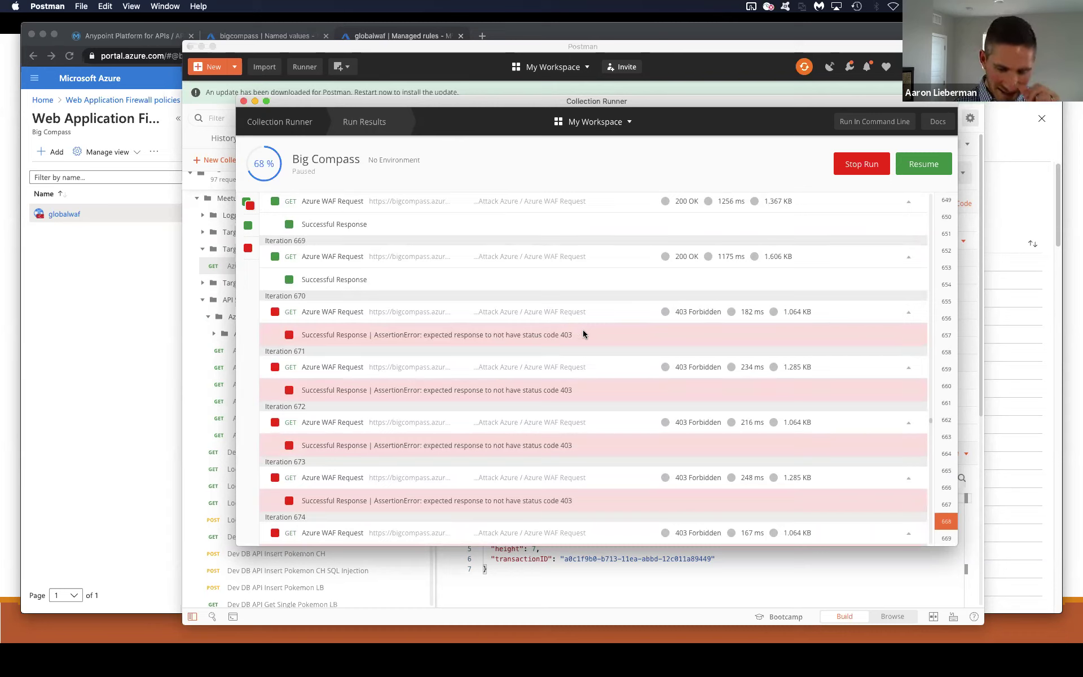
pyautogui.scroll(-1, 583, 334)
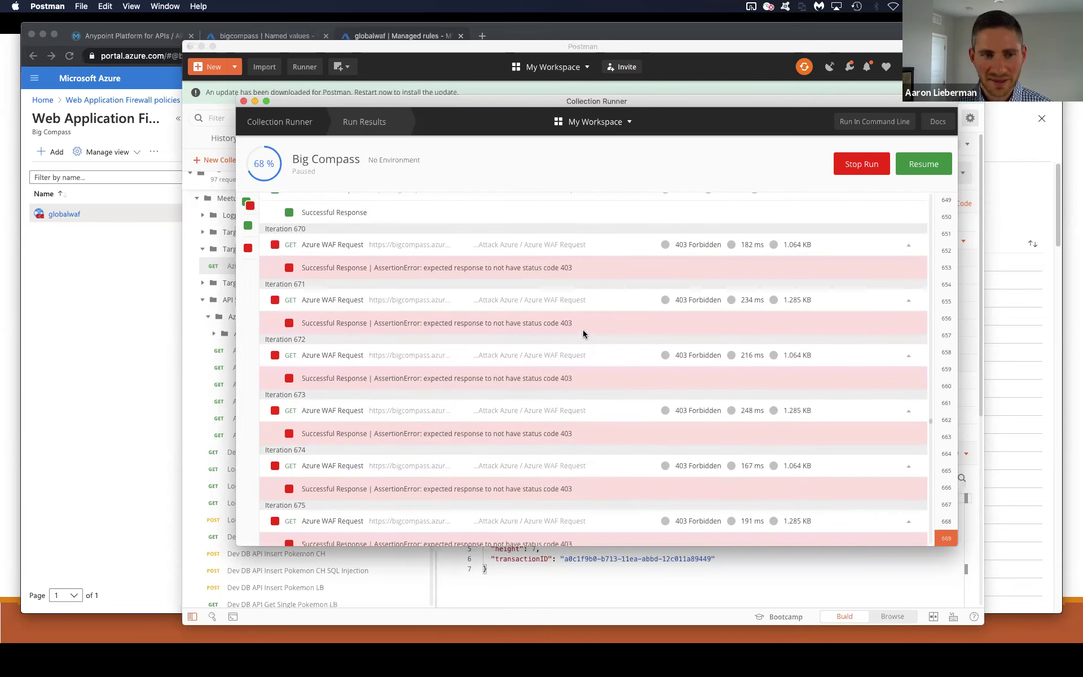
pyautogui.scroll(3, 583, 334)
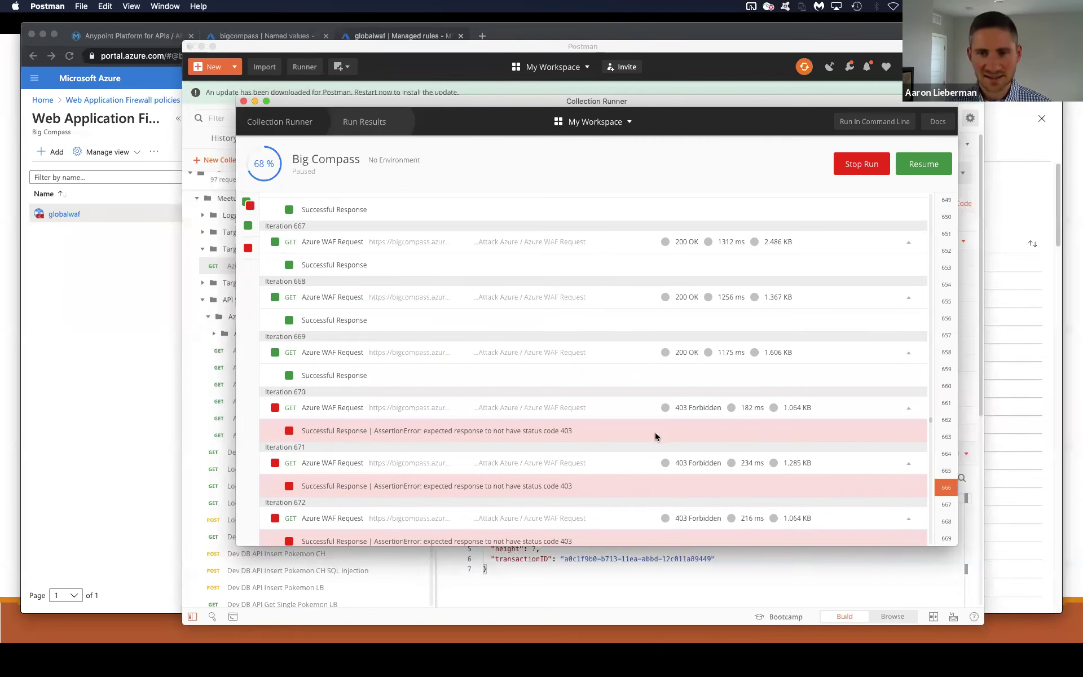
# Switch to the PingIntelligence dashboard, open azure_poke_api and review its Top Resources Accessed list.
pyautogui.hotkey('ctrl', 'Right')
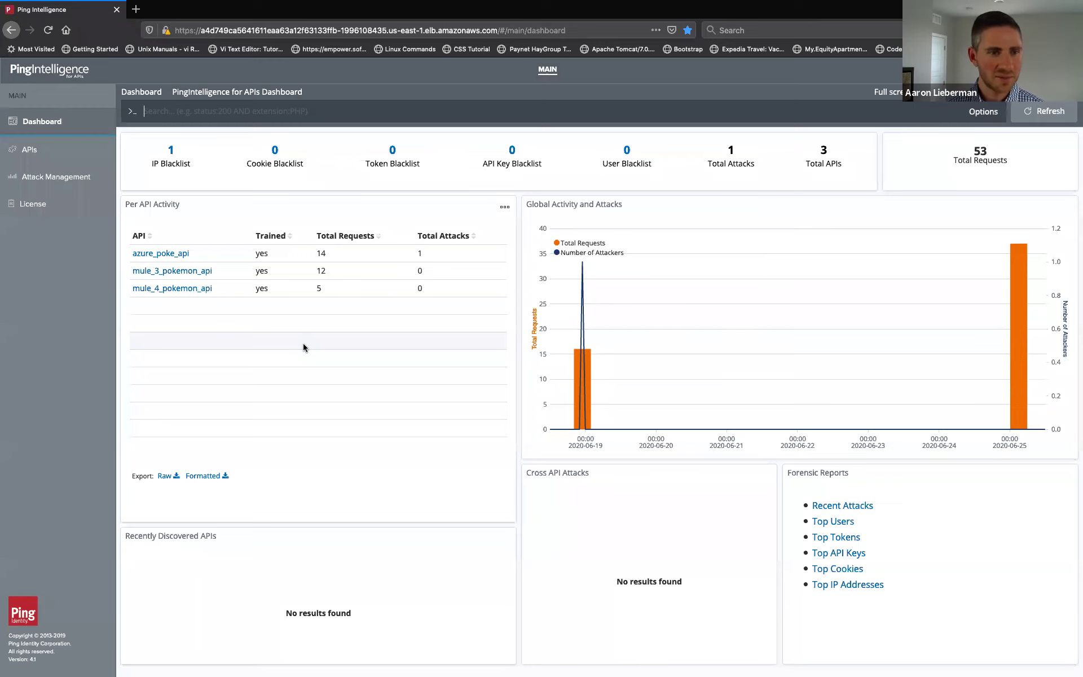
pyautogui.click(177, 255)
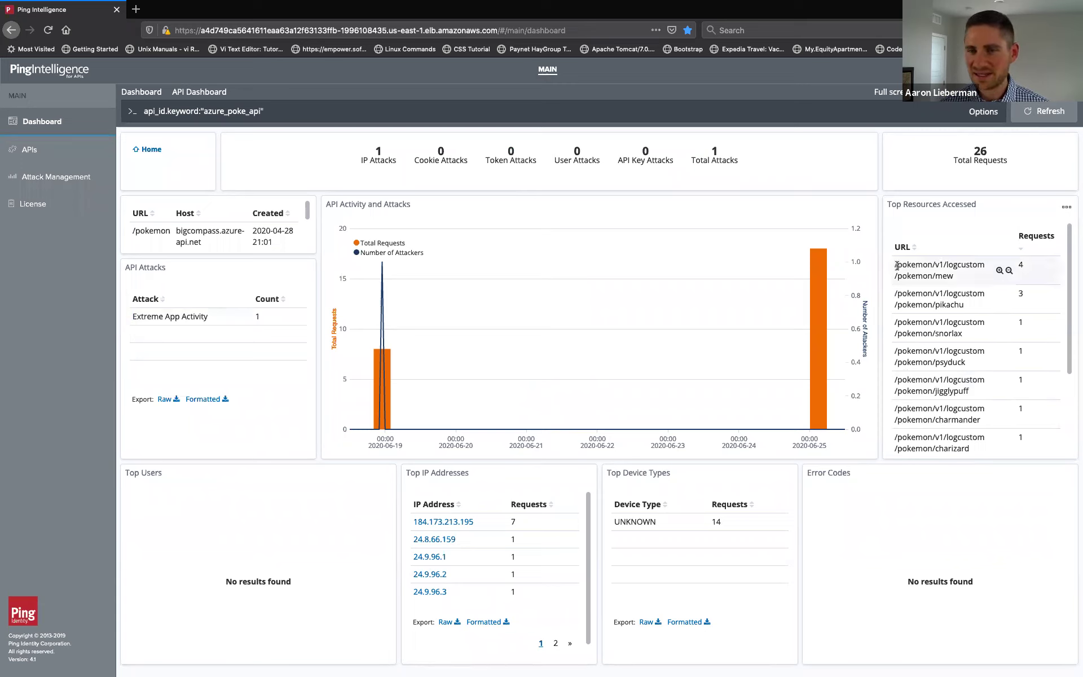
pyautogui.moveTo(893, 268); pyautogui.dragTo(976, 446)
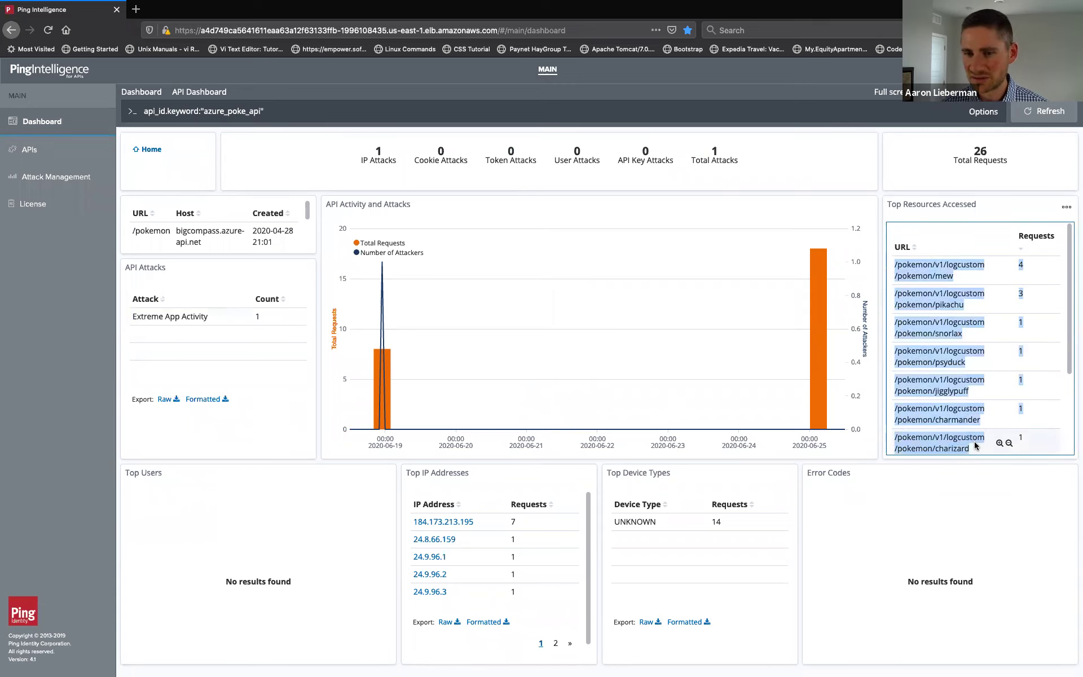
pyautogui.scroll(-3, 976, 446)
pyautogui.click(955, 368)
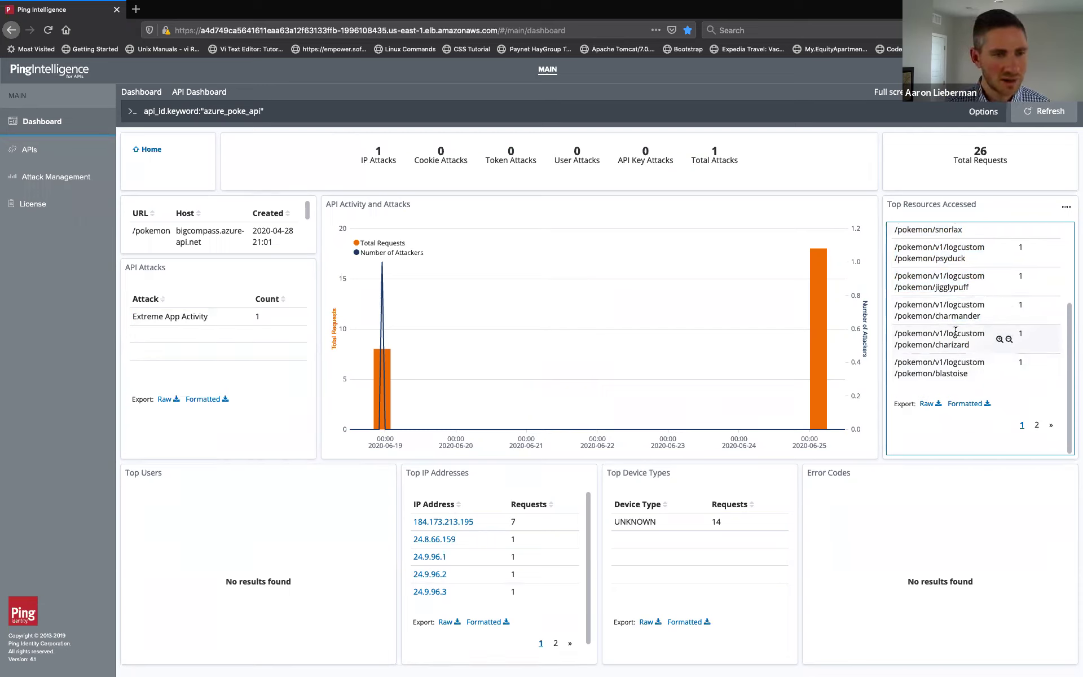
pyautogui.scroll(3, 956, 331)
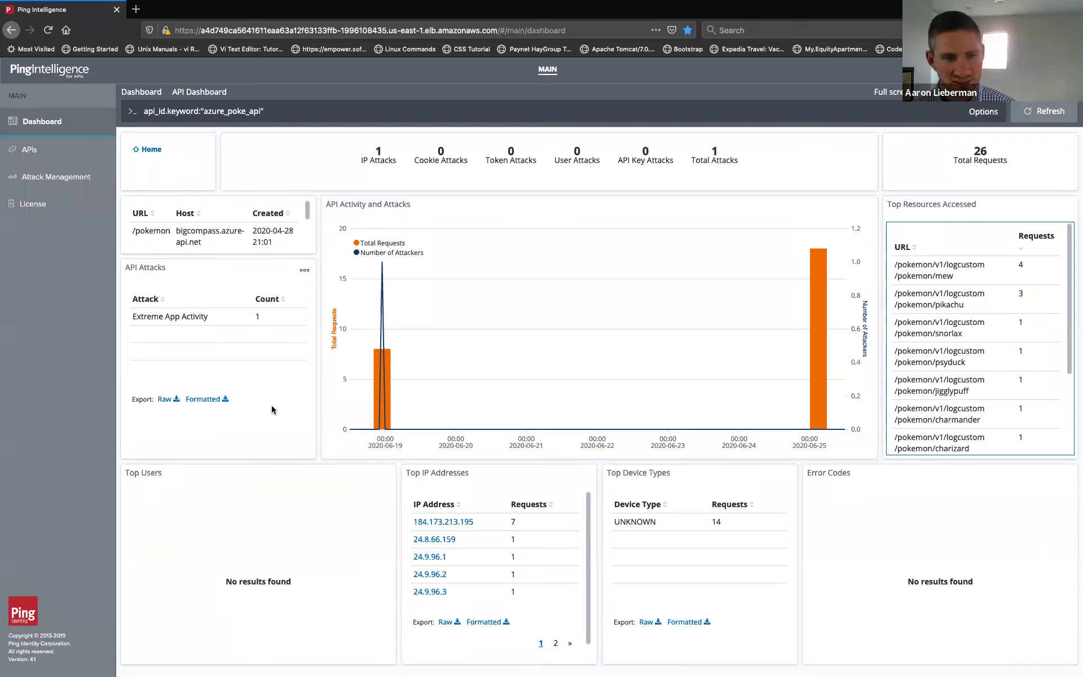
# Set the azure_poke_api dashboard's time range to the last 60 days, review the API attacks, and return to the main dashboard.
pyautogui.moveTo(191, 318)
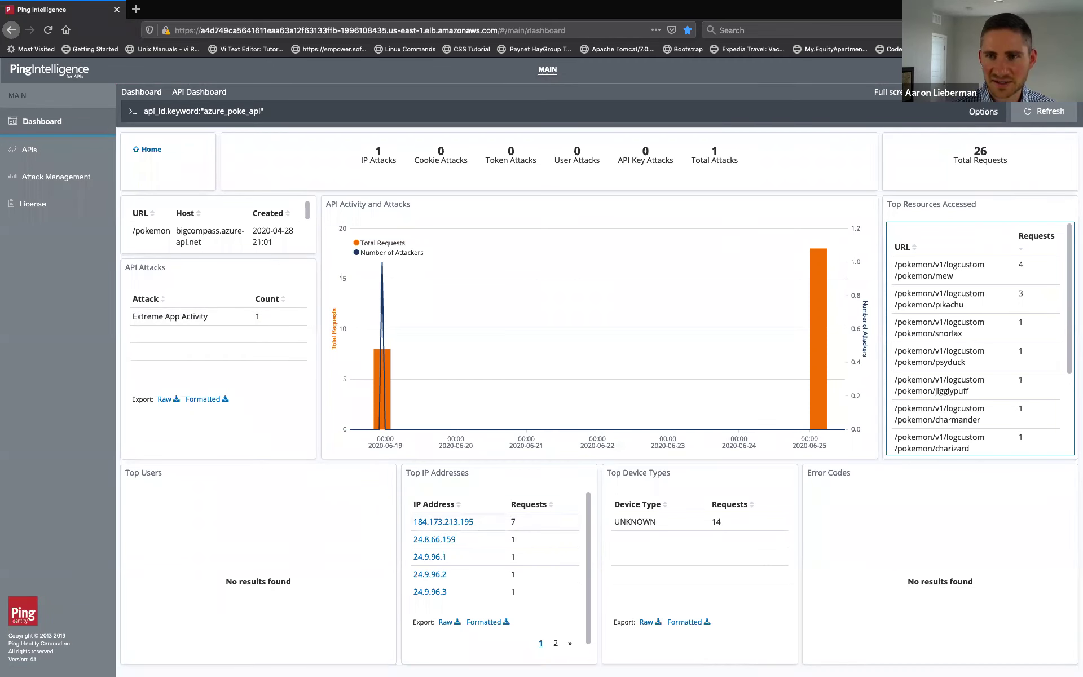
pyautogui.click(988, 91)
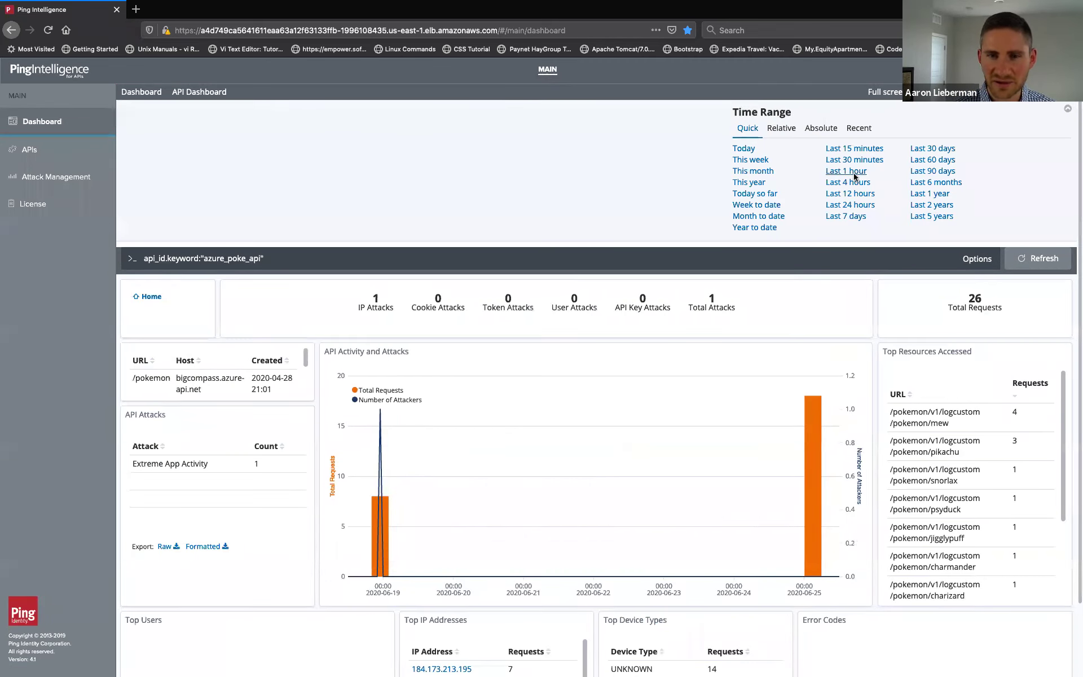
pyautogui.click(931, 162)
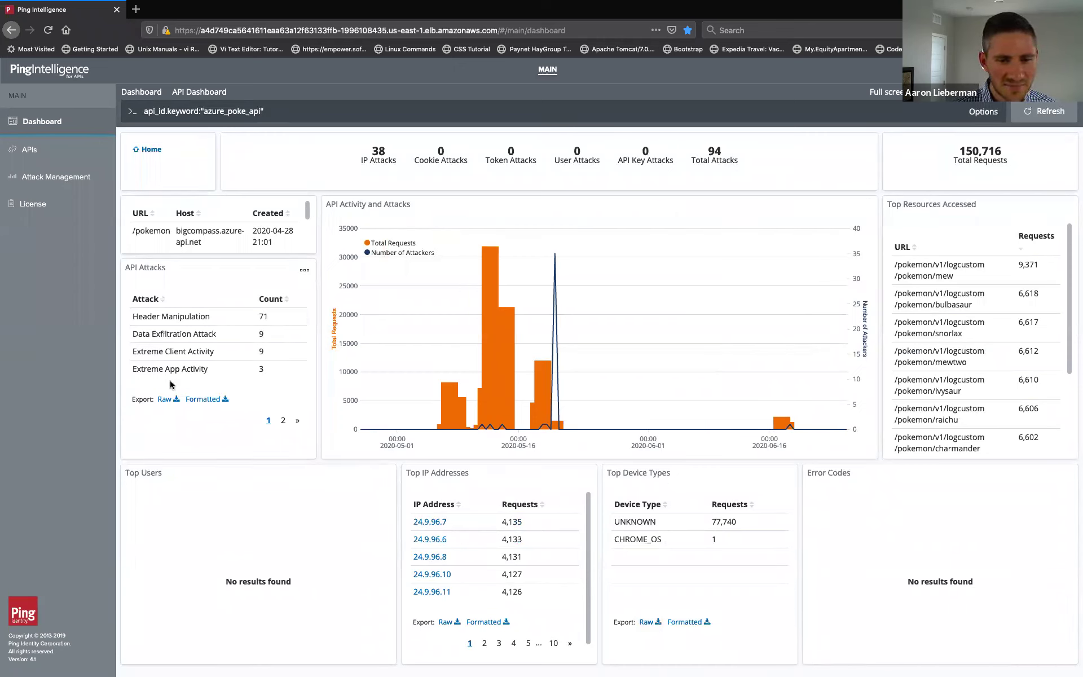
pyautogui.click(150, 149)
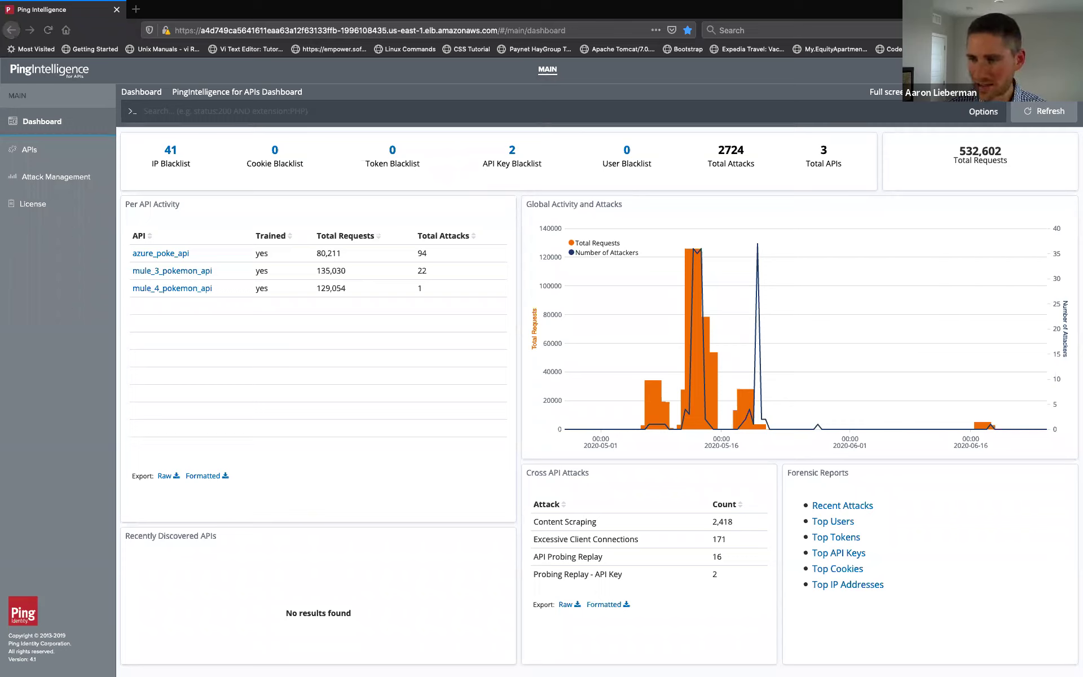
# Return to the slideshow and advance past the References and Documentation and Connect With Us slides to the Questions? slide.
pyautogui.hotkey('ctrl', 'Left')
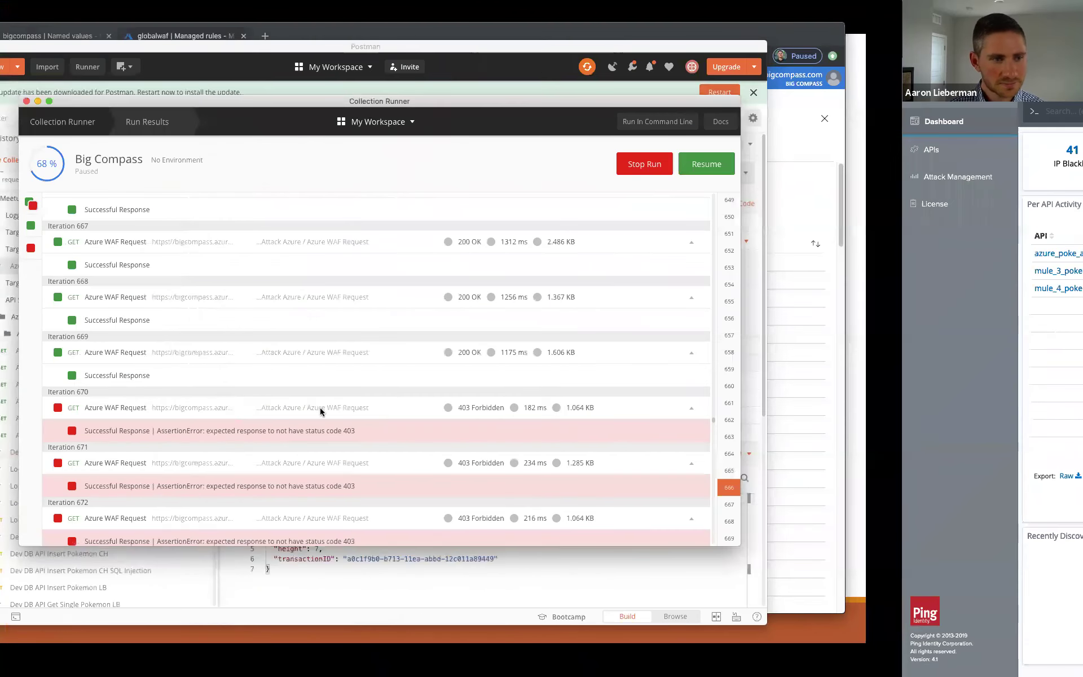
pyautogui.click(1063, 638)
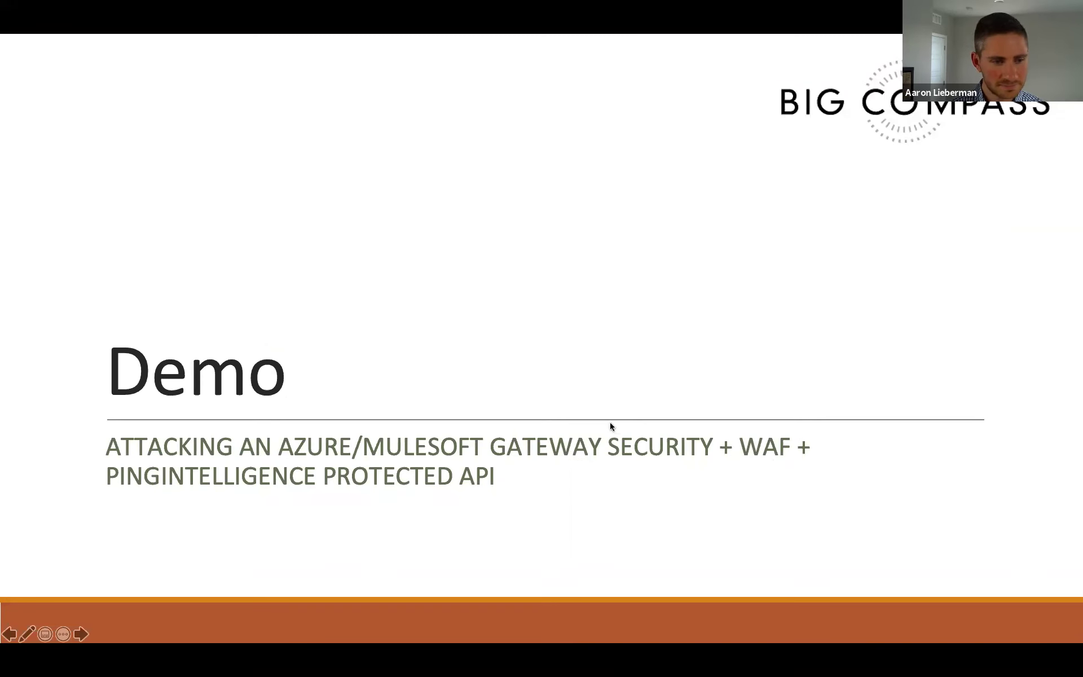
pyautogui.click(611, 424)
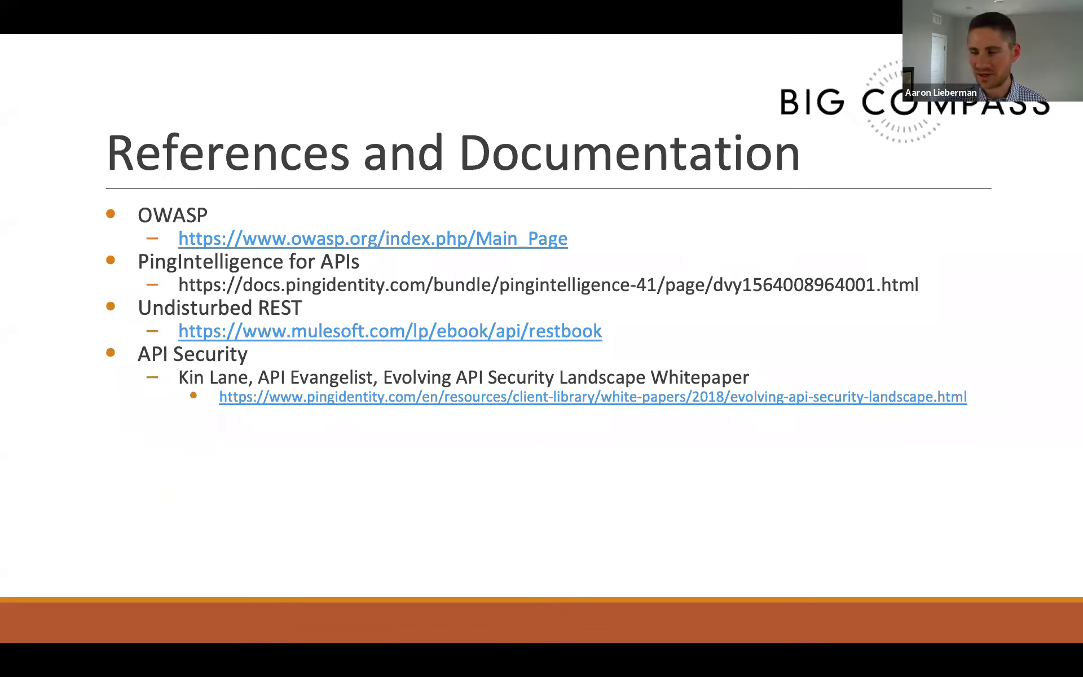
pyautogui.press('Right')
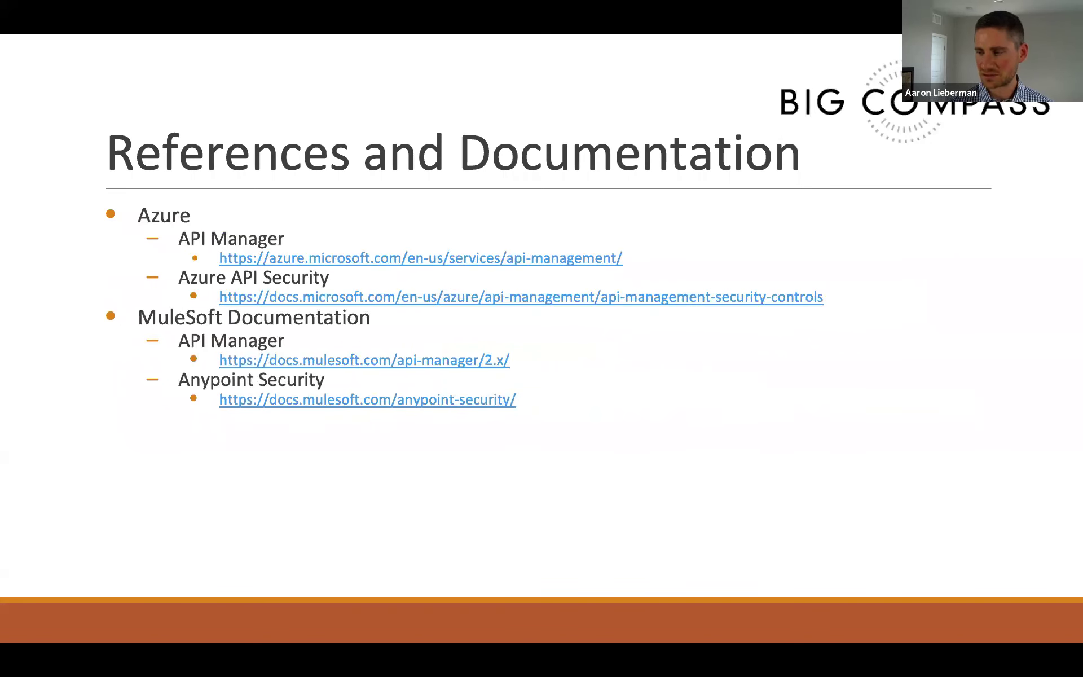
pyautogui.press('Right')
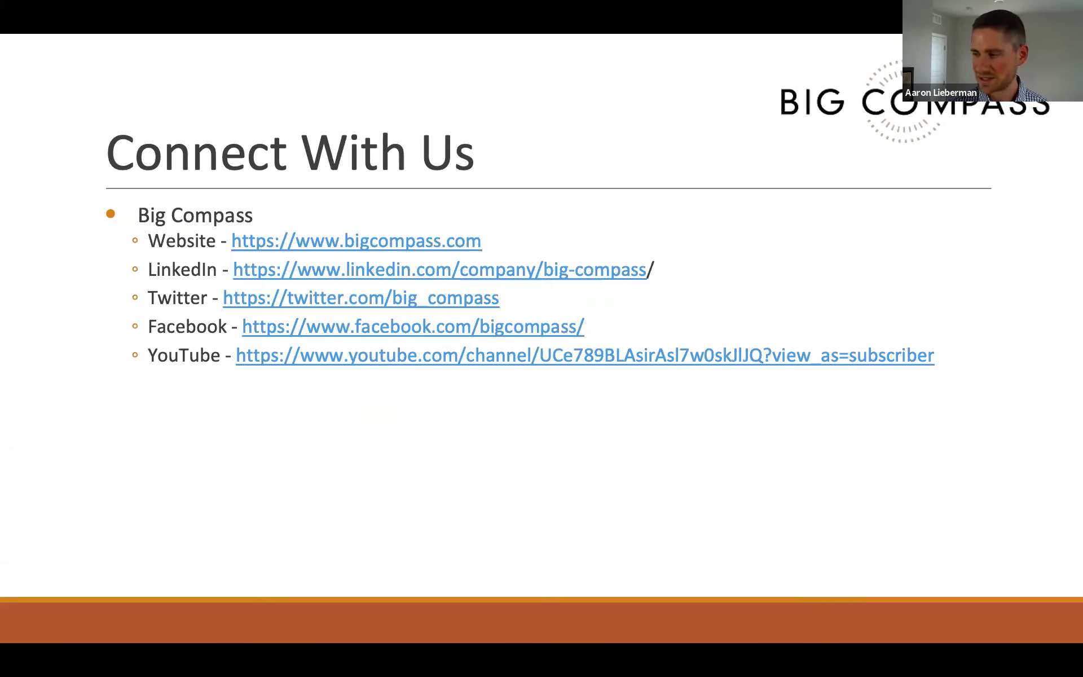
pyautogui.press('Right')
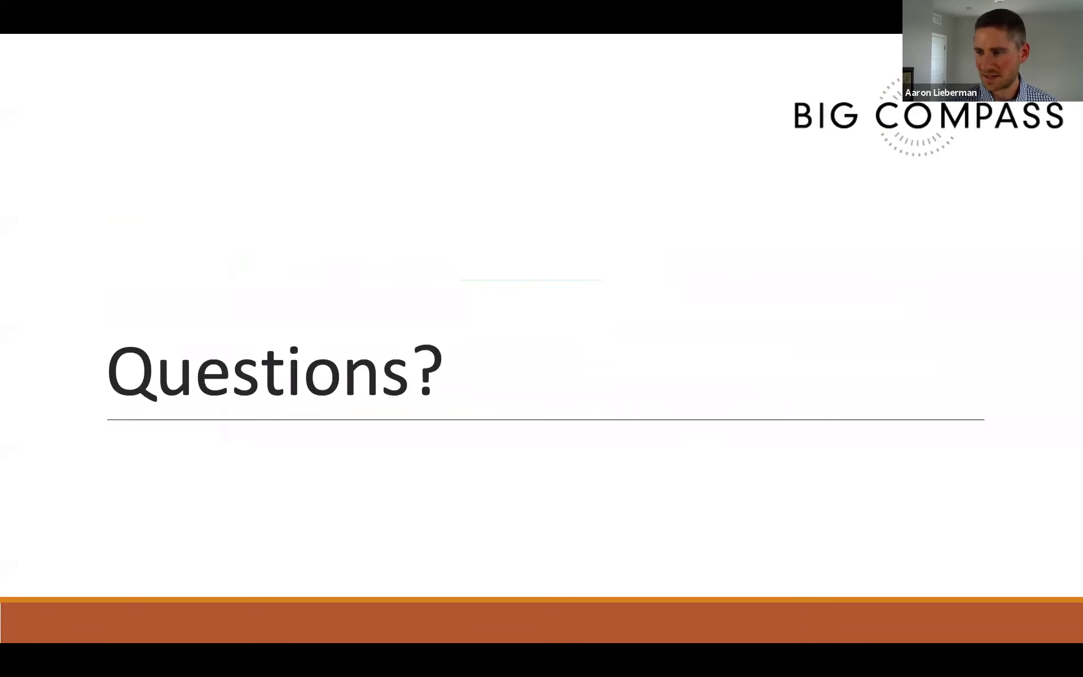